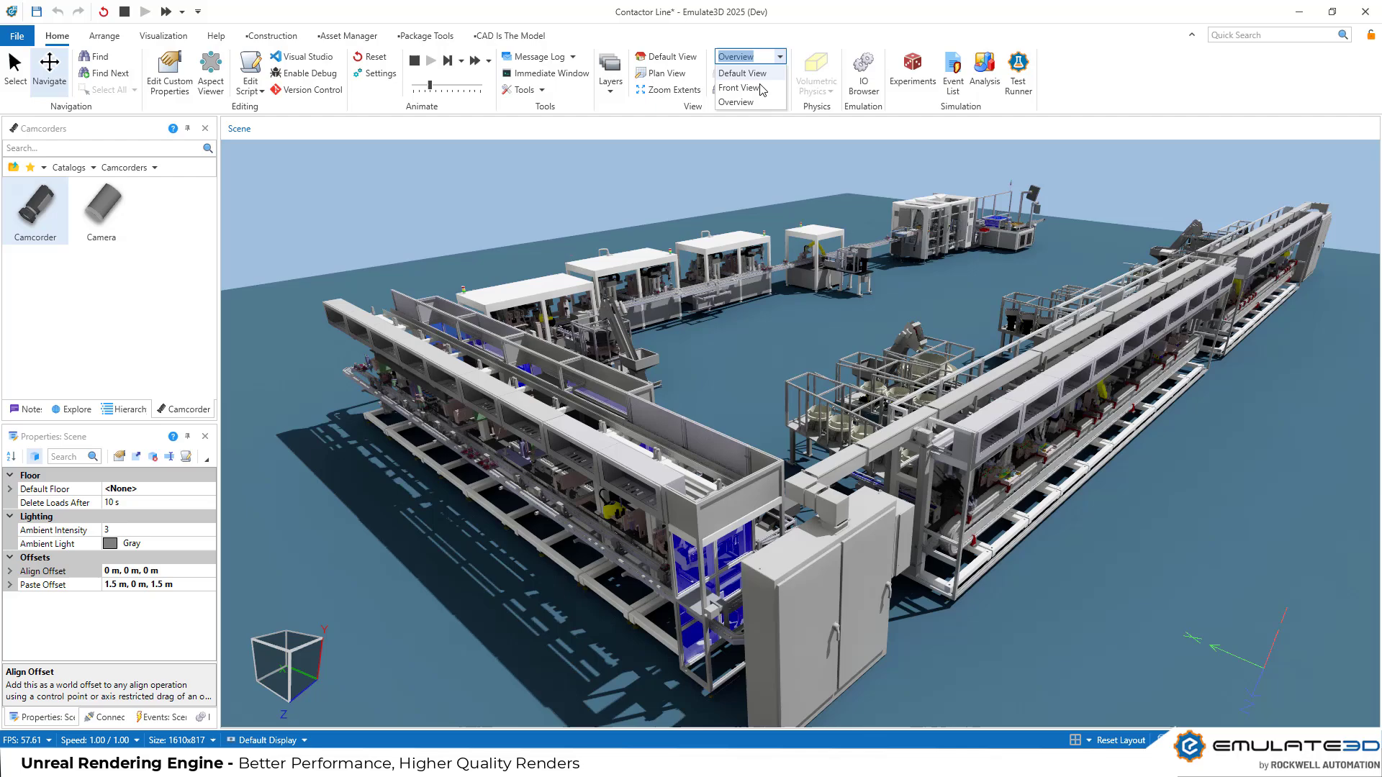
Switch the Uzer Tire Simulation to Front View and render it with Movie Display
{"action": "left_click", "coordinate": [739, 87]}
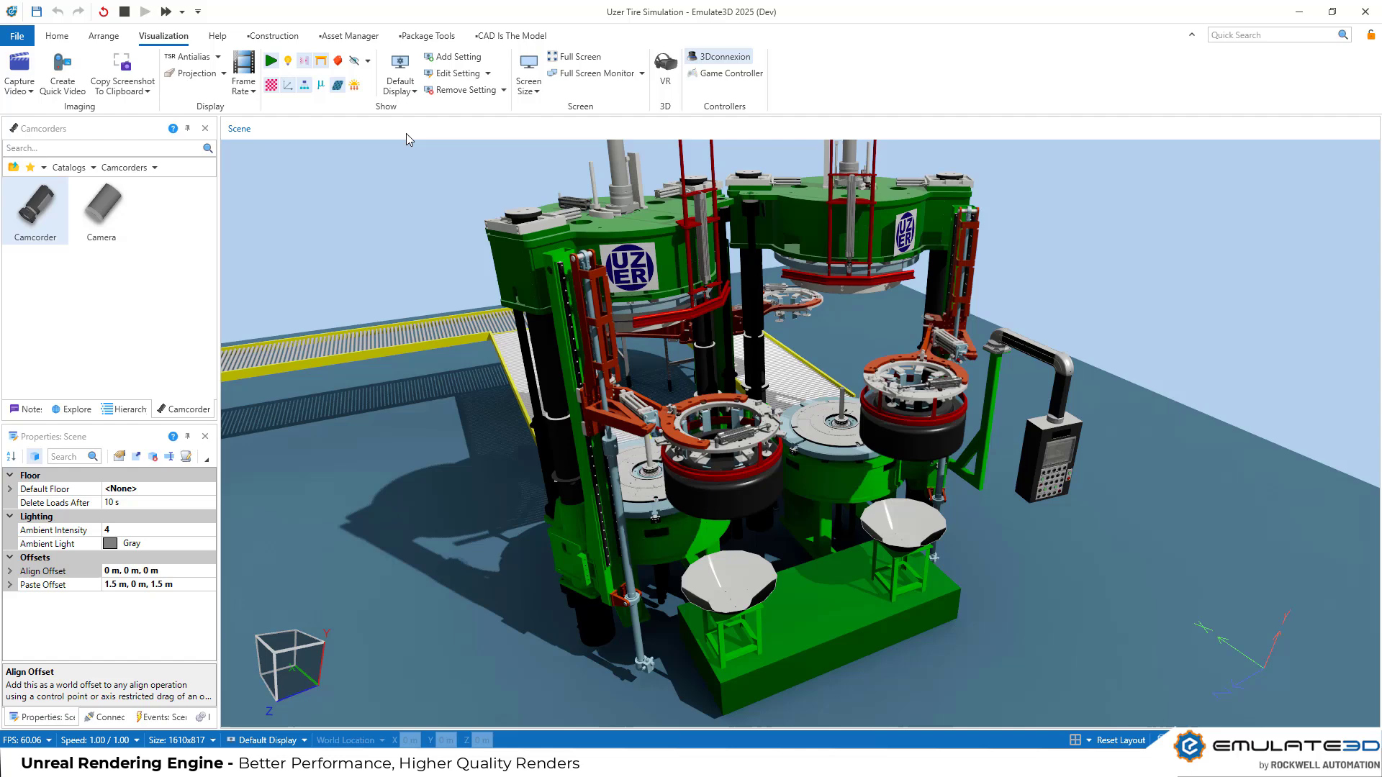
{"action": "left_click", "coordinate": [401, 82]}
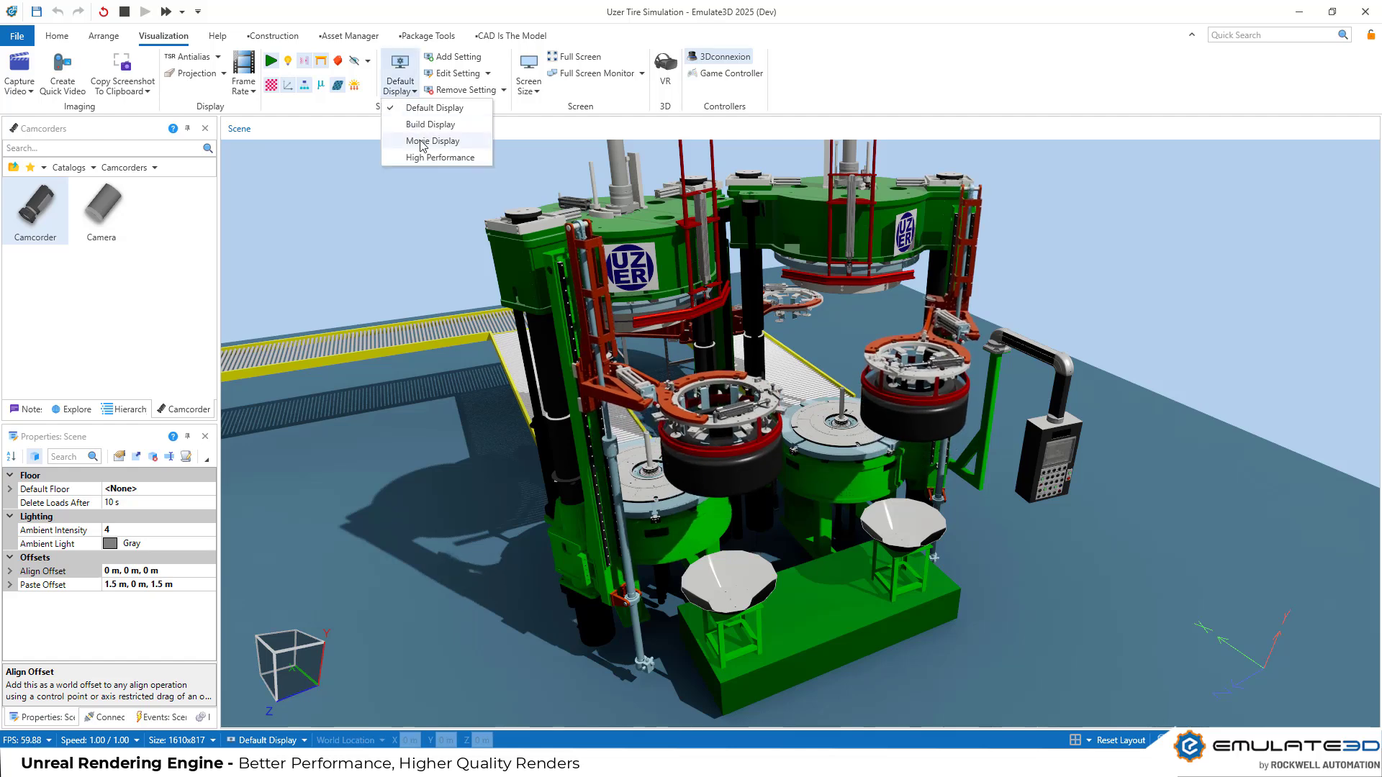
{"action": "left_click", "coordinate": [420, 139]}
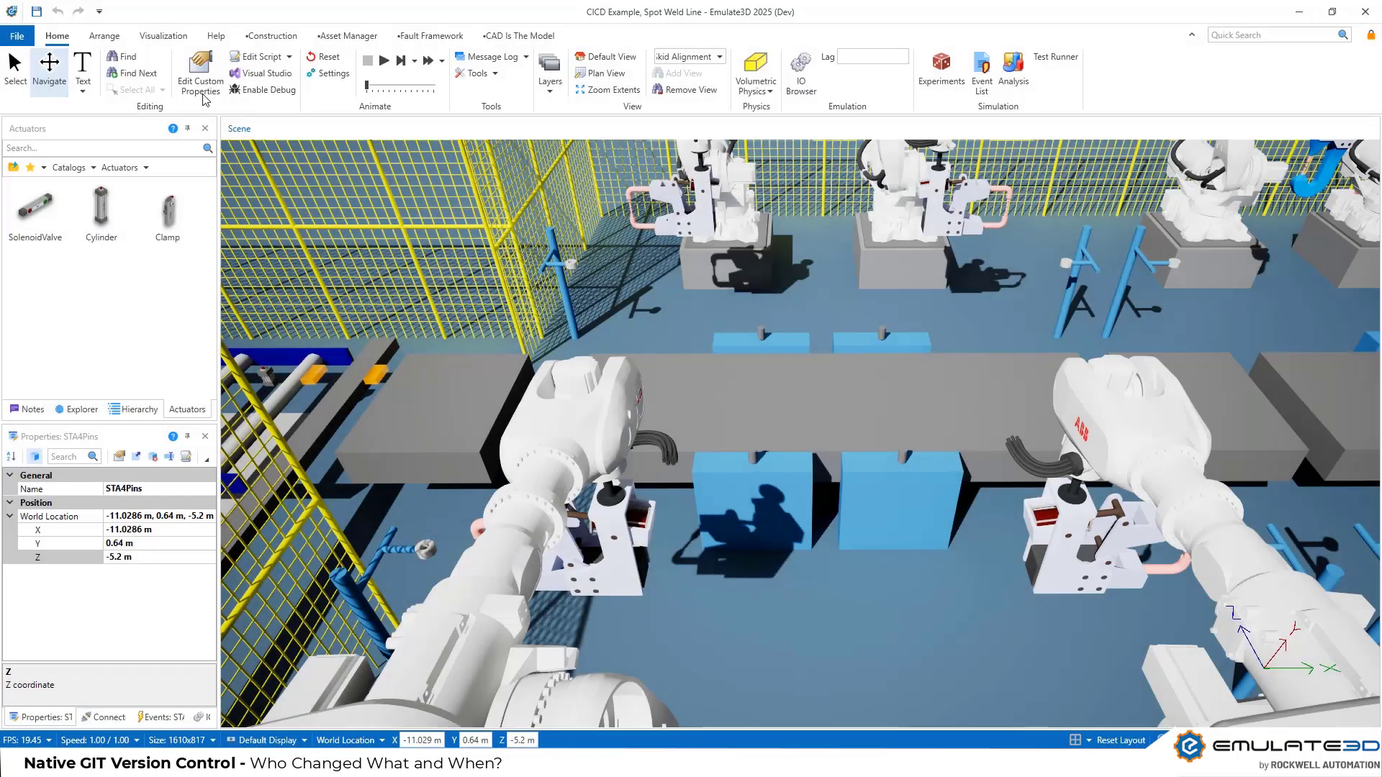
Commit the Spot Weld Line changes with message 'Final positions of pin stops for 070 cross transfer'
{"action": "left_click", "coordinate": [16, 35]}
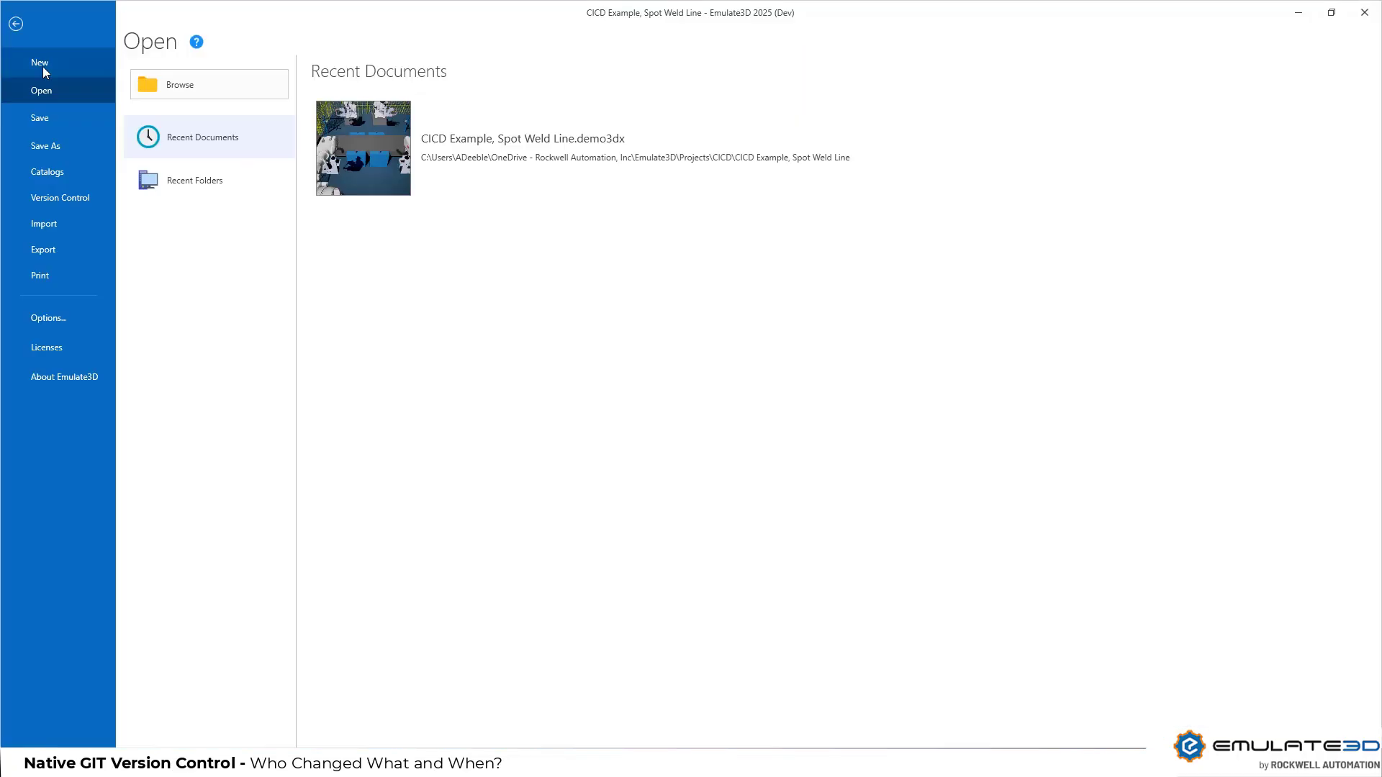
{"action": "left_click", "coordinate": [68, 203]}
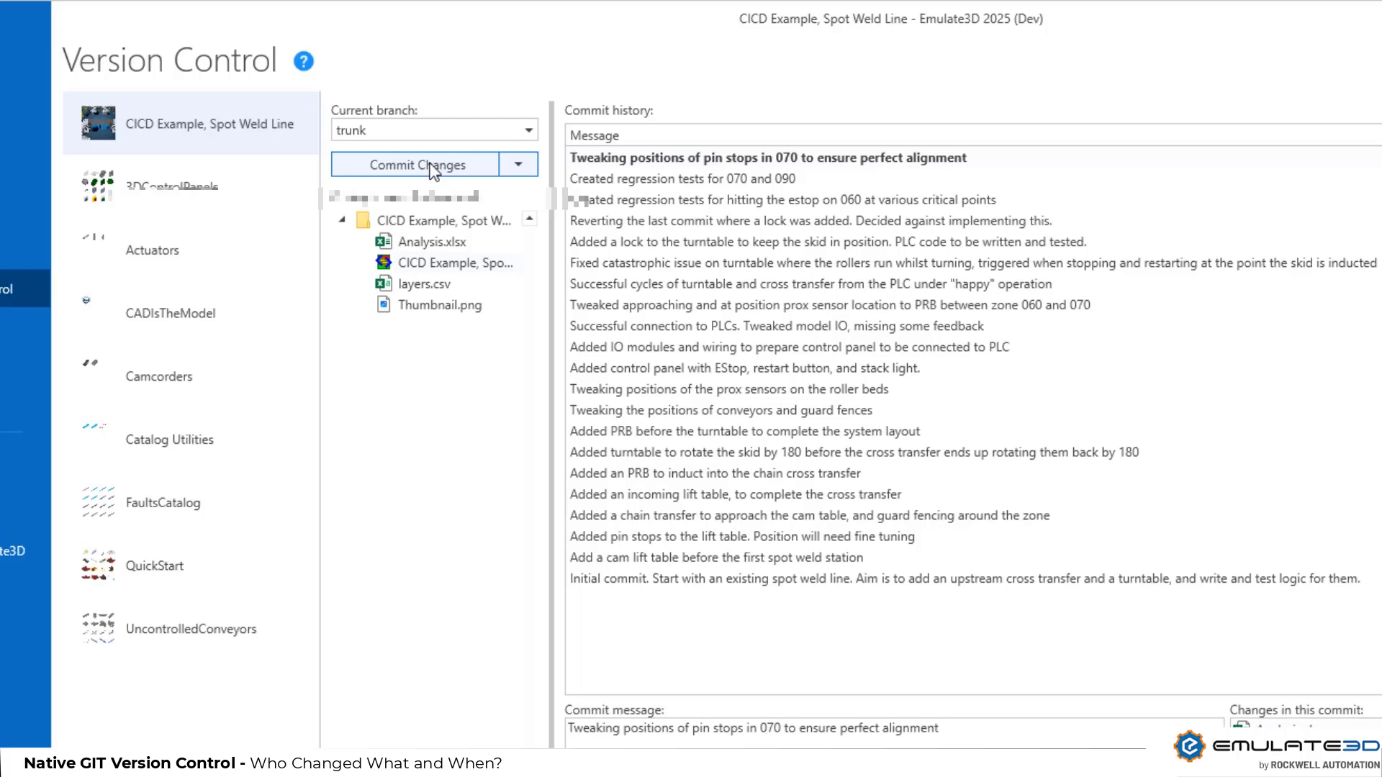
{"action": "left_click", "coordinate": [433, 167]}
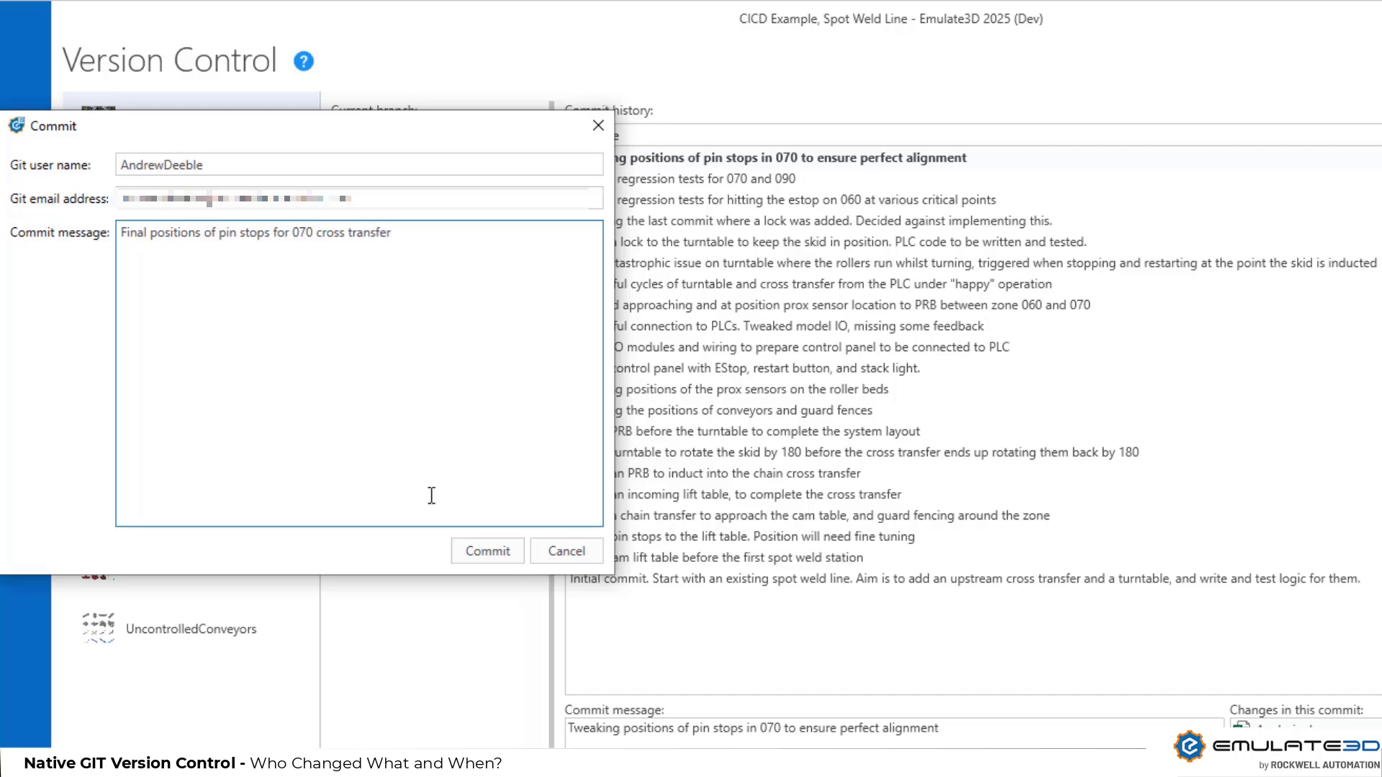
{"action": "left_click", "coordinate": [486, 551]}
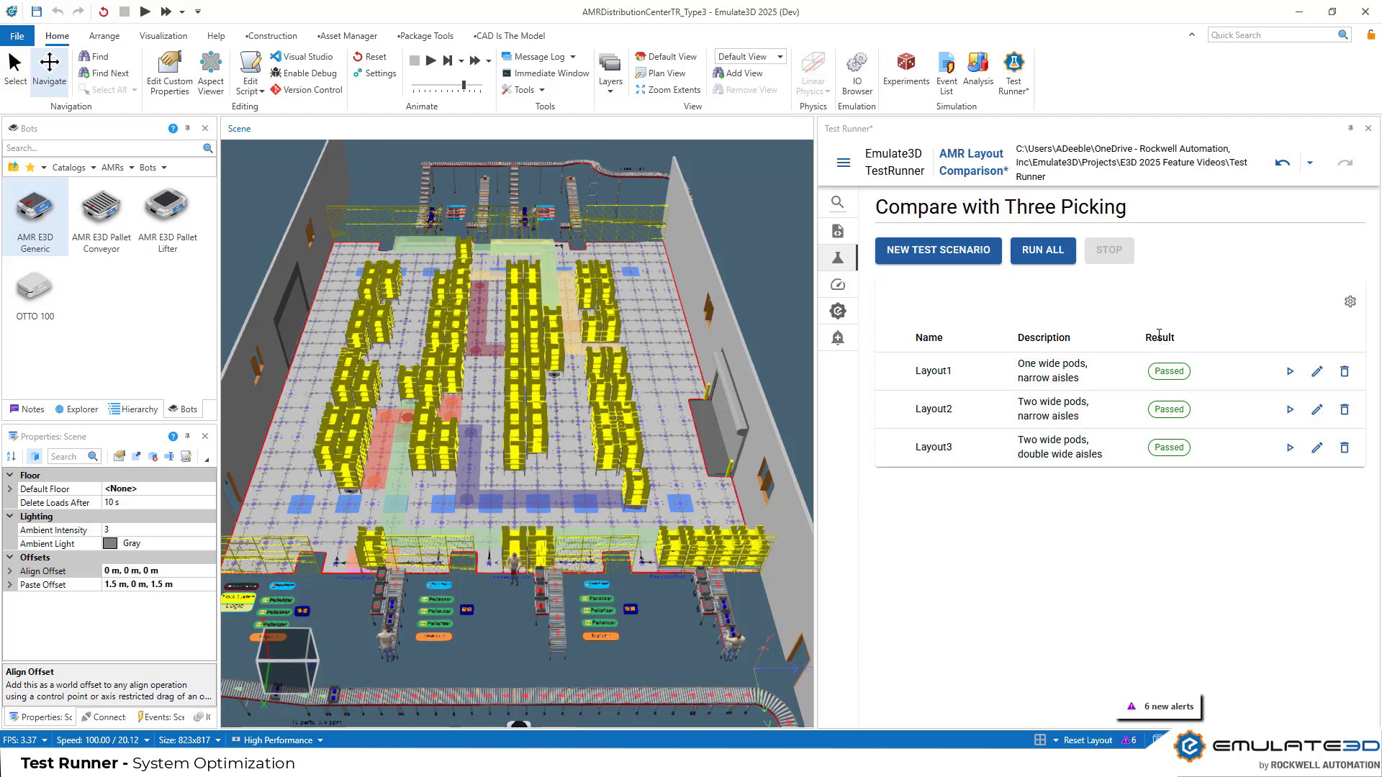
Open the details of Layout1's passed TestRunner result
{"action": "left_click", "coordinate": [1170, 372]}
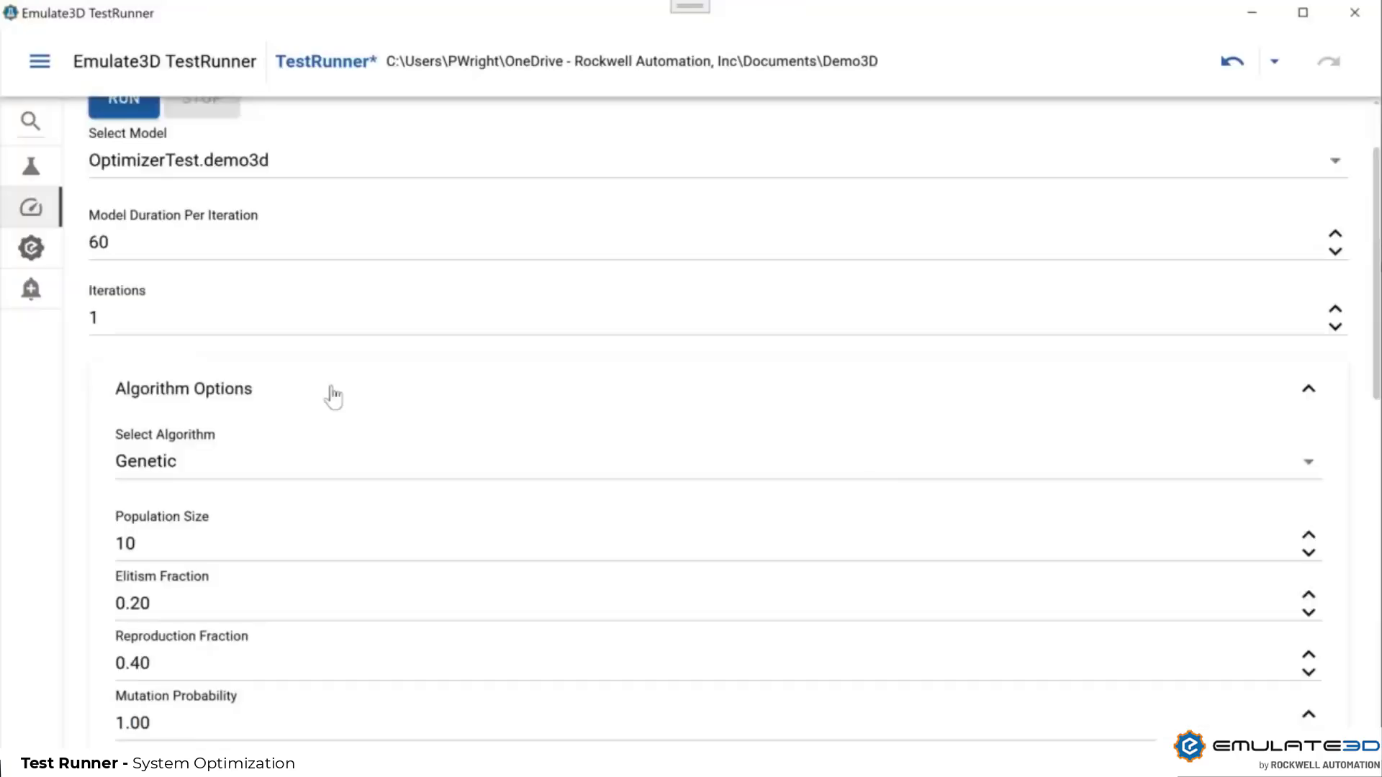
{"action": "scroll", "coordinate": [334, 395], "scroll_direction": "down", "scroll_amount": 2}
{"action": "scroll", "coordinate": [333, 395], "scroll_direction": "up", "scroll_amount": 1}
Review the optimizer's algorithm and goal options, then view the optimum-values results table
{"action": "left_click", "coordinate": [336, 302]}
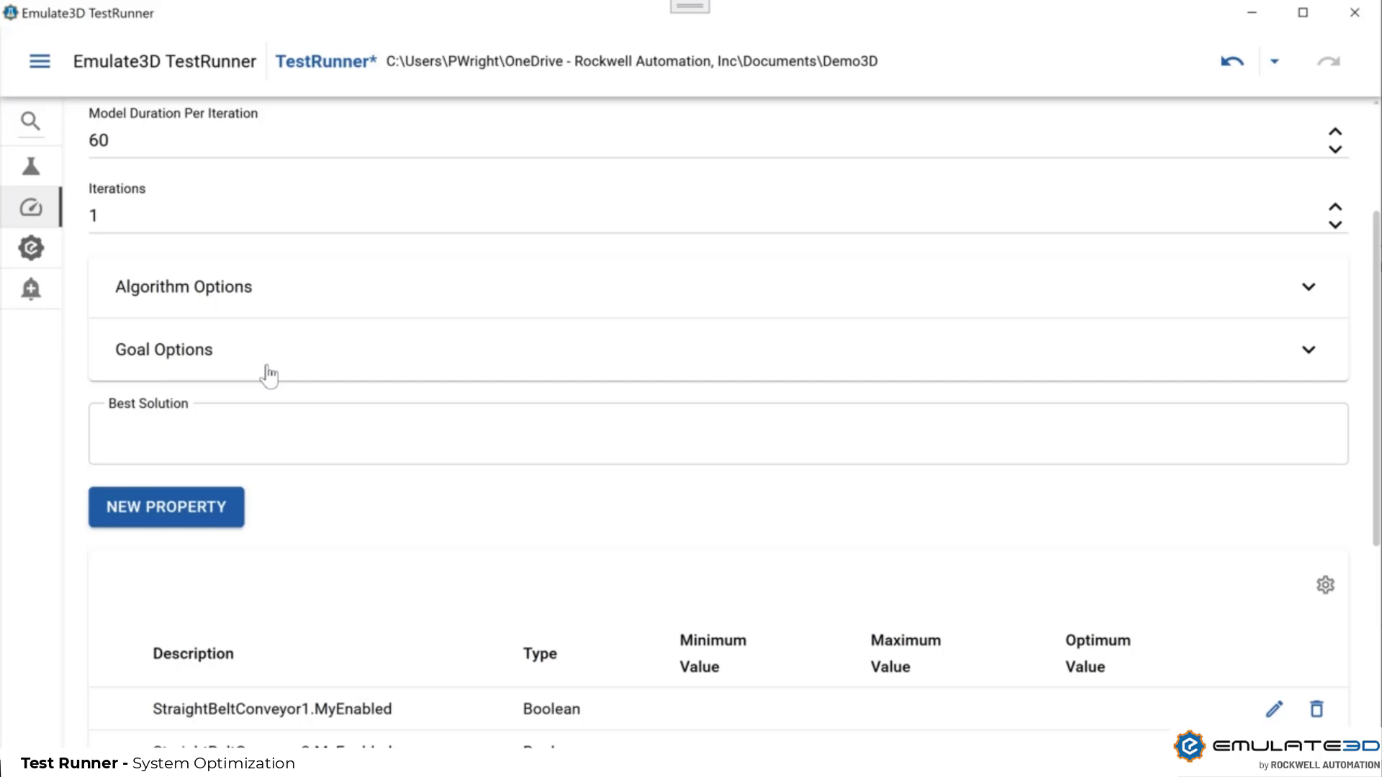
{"action": "left_click", "coordinate": [274, 367]}
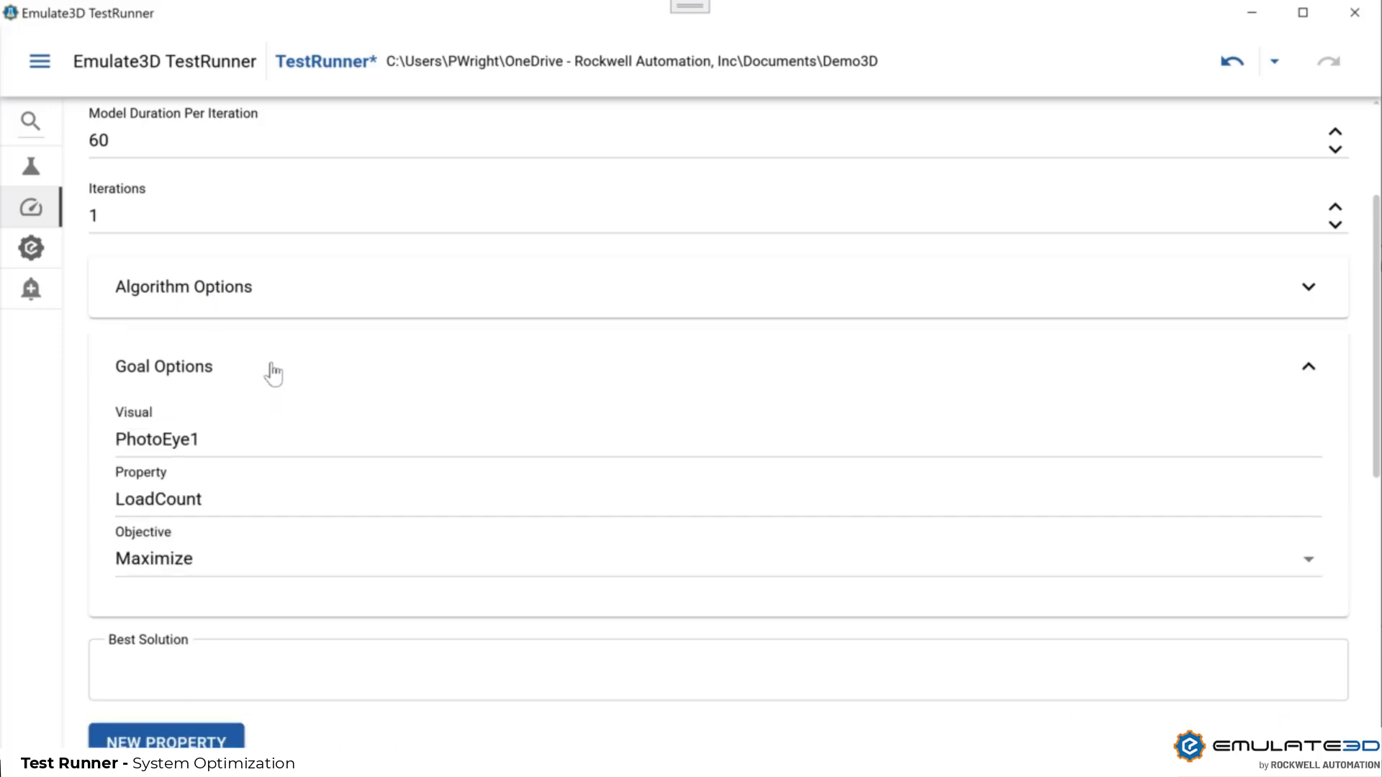
{"action": "left_click", "coordinate": [274, 373]}
{"action": "scroll", "coordinate": [355, 401], "scroll_direction": "down", "scroll_amount": 5}
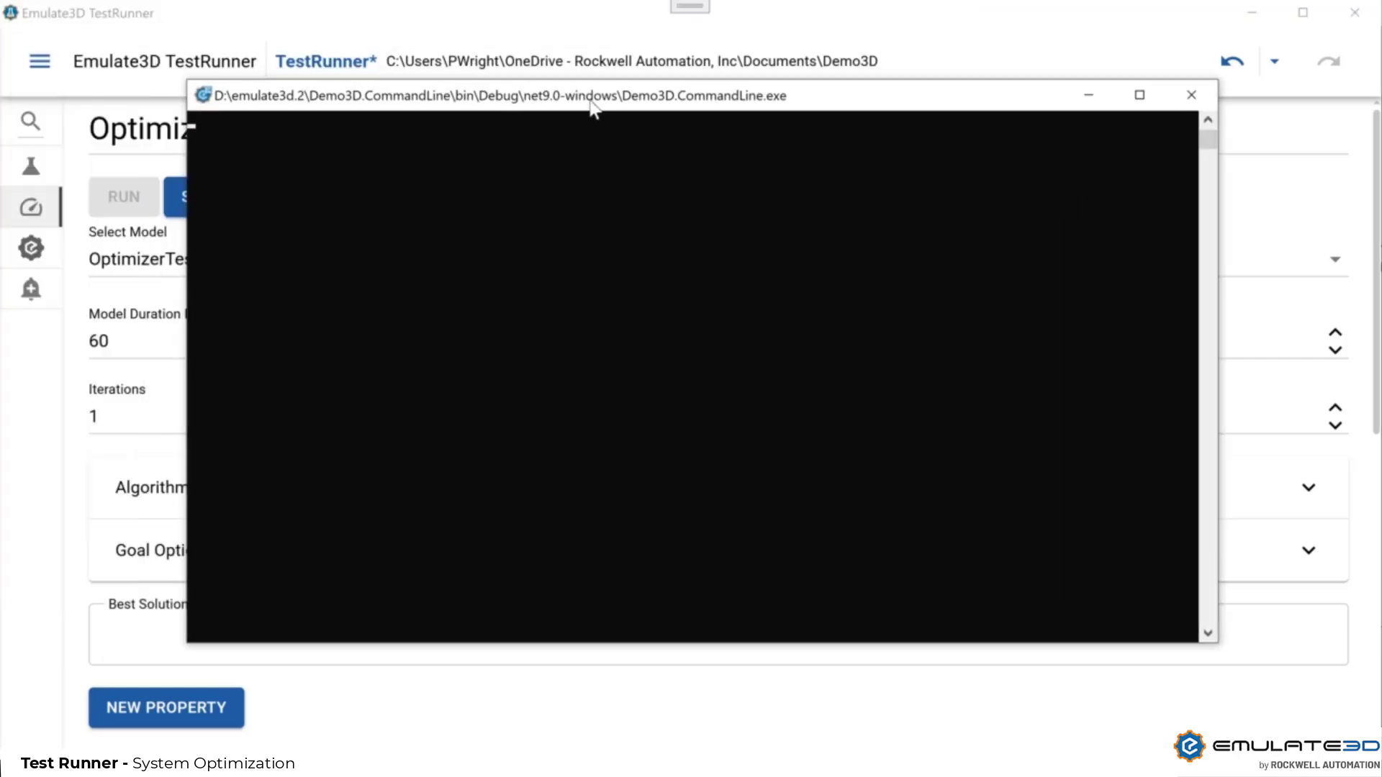
{"action": "scroll", "coordinate": [219, 637], "scroll_direction": "down", "scroll_amount": 8}
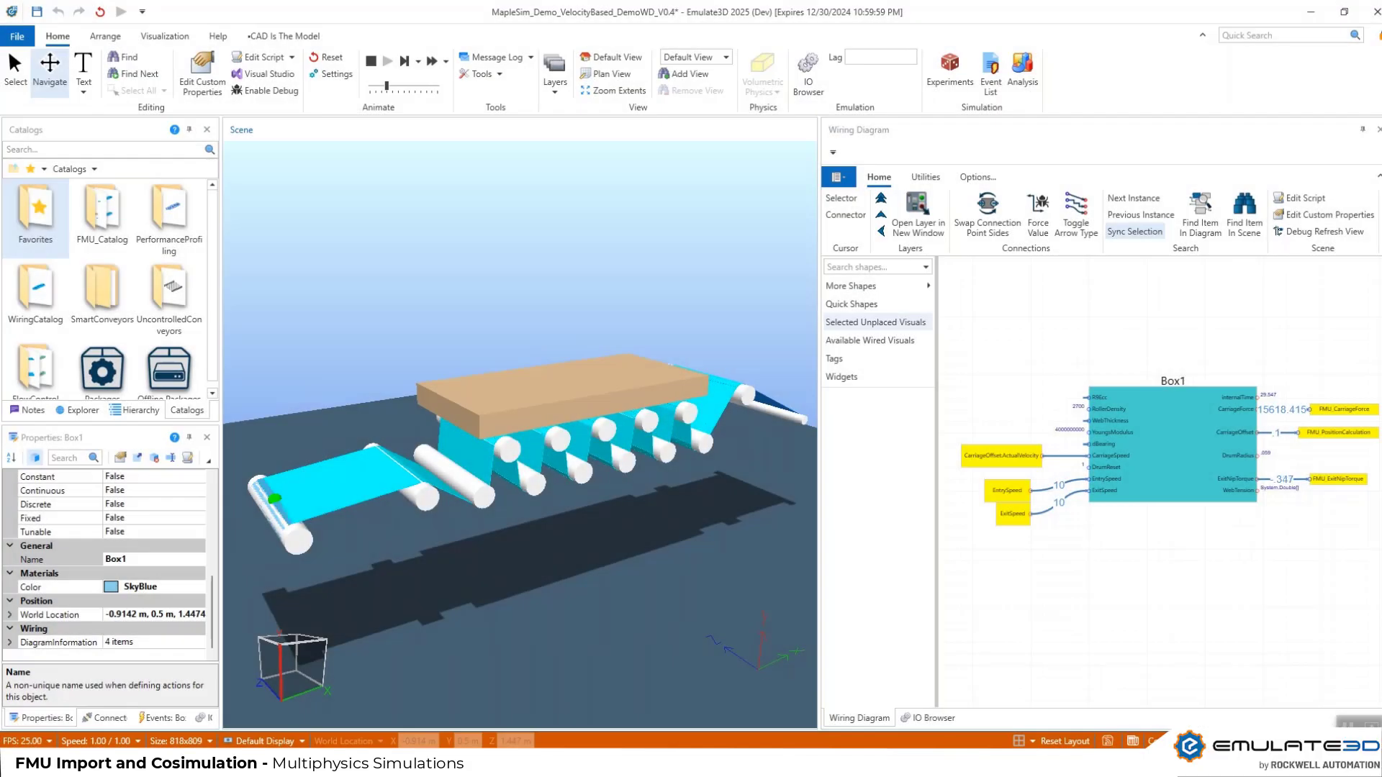
View the Logix Designer ladder logic, then return to the running conveyor simulation
{"action": "mouse_move", "coordinate": [954, 762]}
{"action": "left_click", "coordinate": [913, 717]}
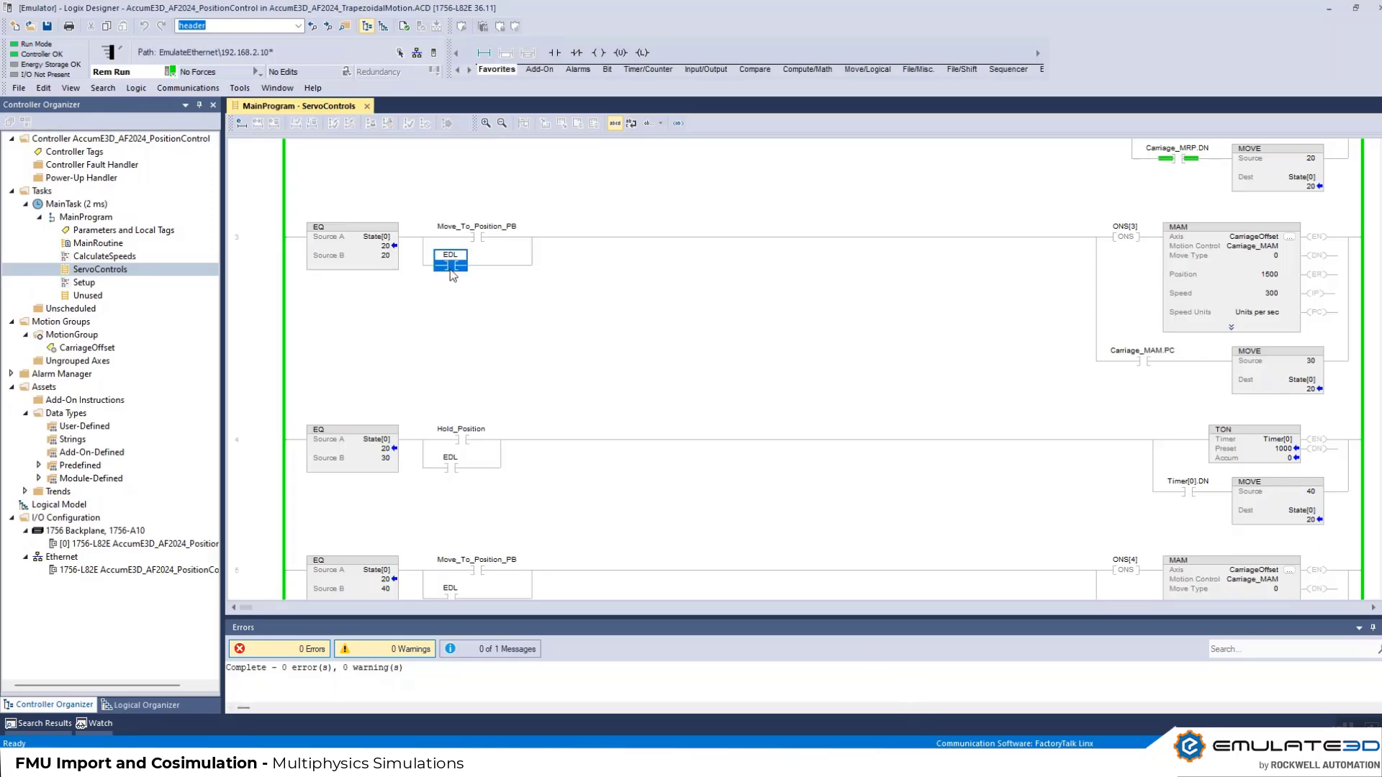
{"action": "left_click", "coordinate": [1328, 7]}
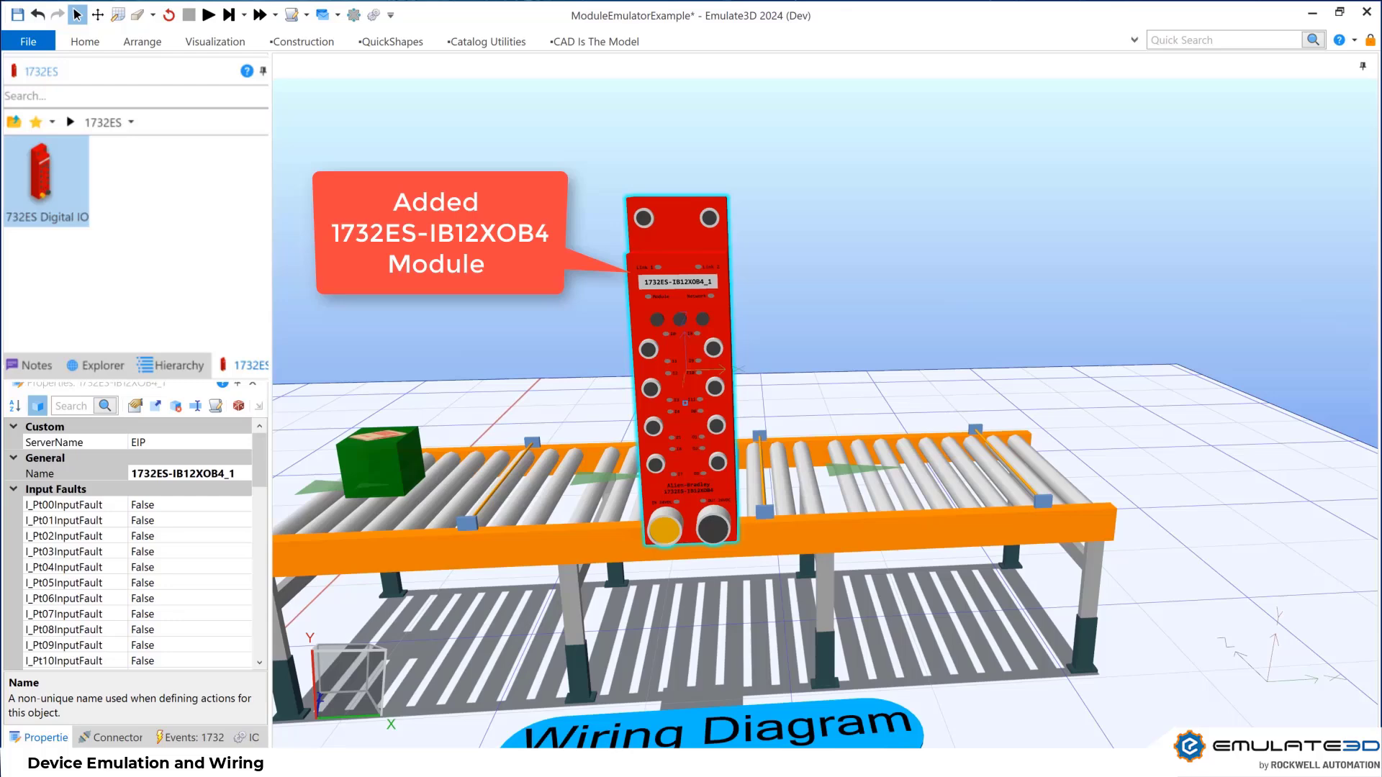
Dock the IO Browser on the right to show the module's I/O binding
{"action": "left_click", "coordinate": [373, 15]}
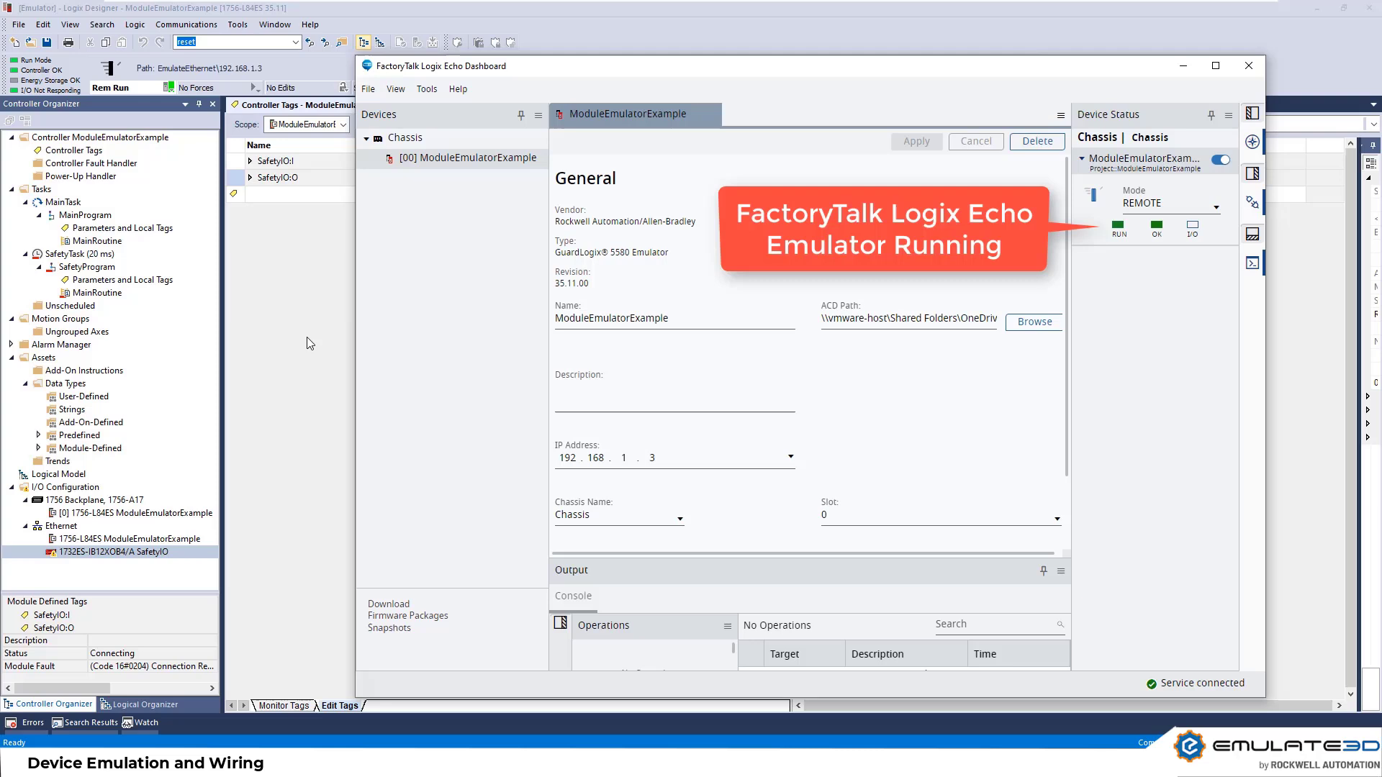
Close the Echo Dashboard and select the 1732ES SafetyIO module under I/O Configuration
{"action": "left_click", "coordinate": [1249, 66]}
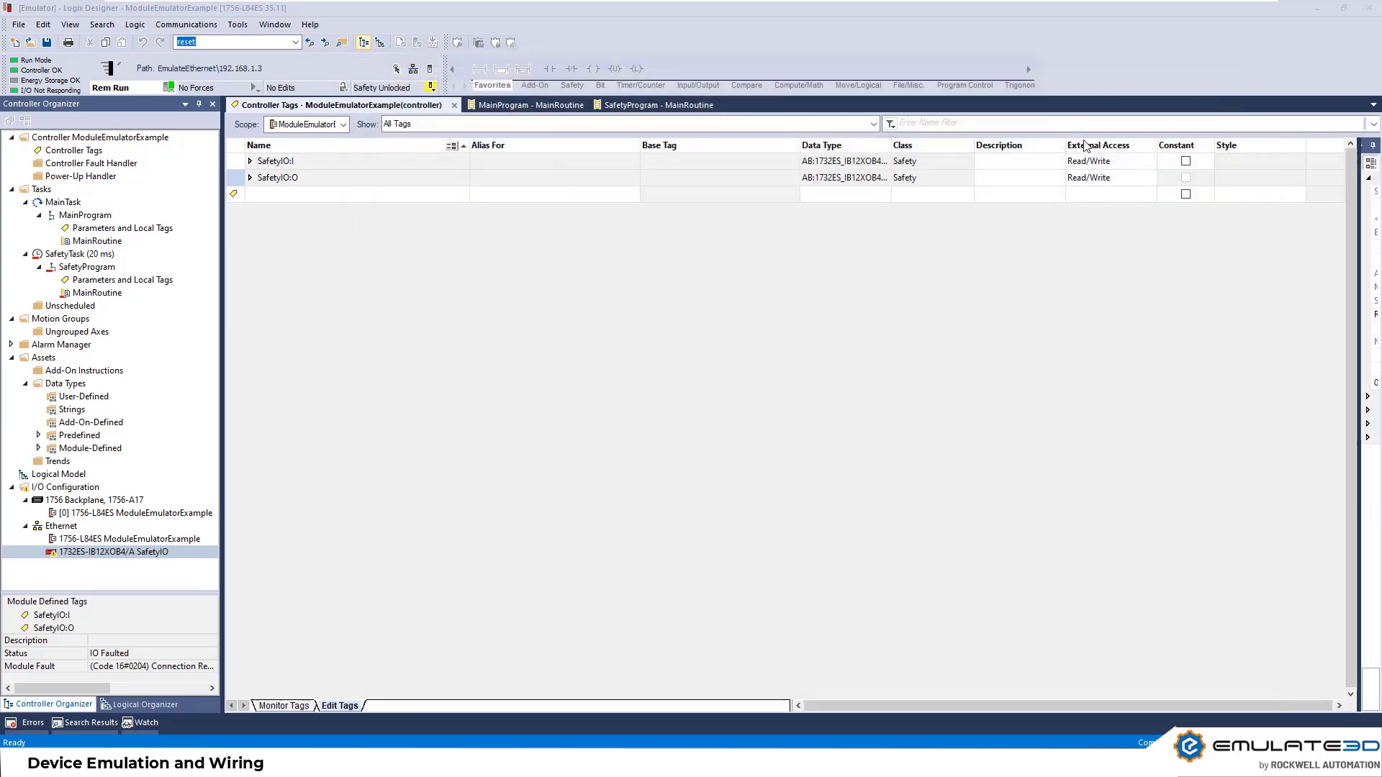
{"action": "left_click", "coordinate": [119, 558]}
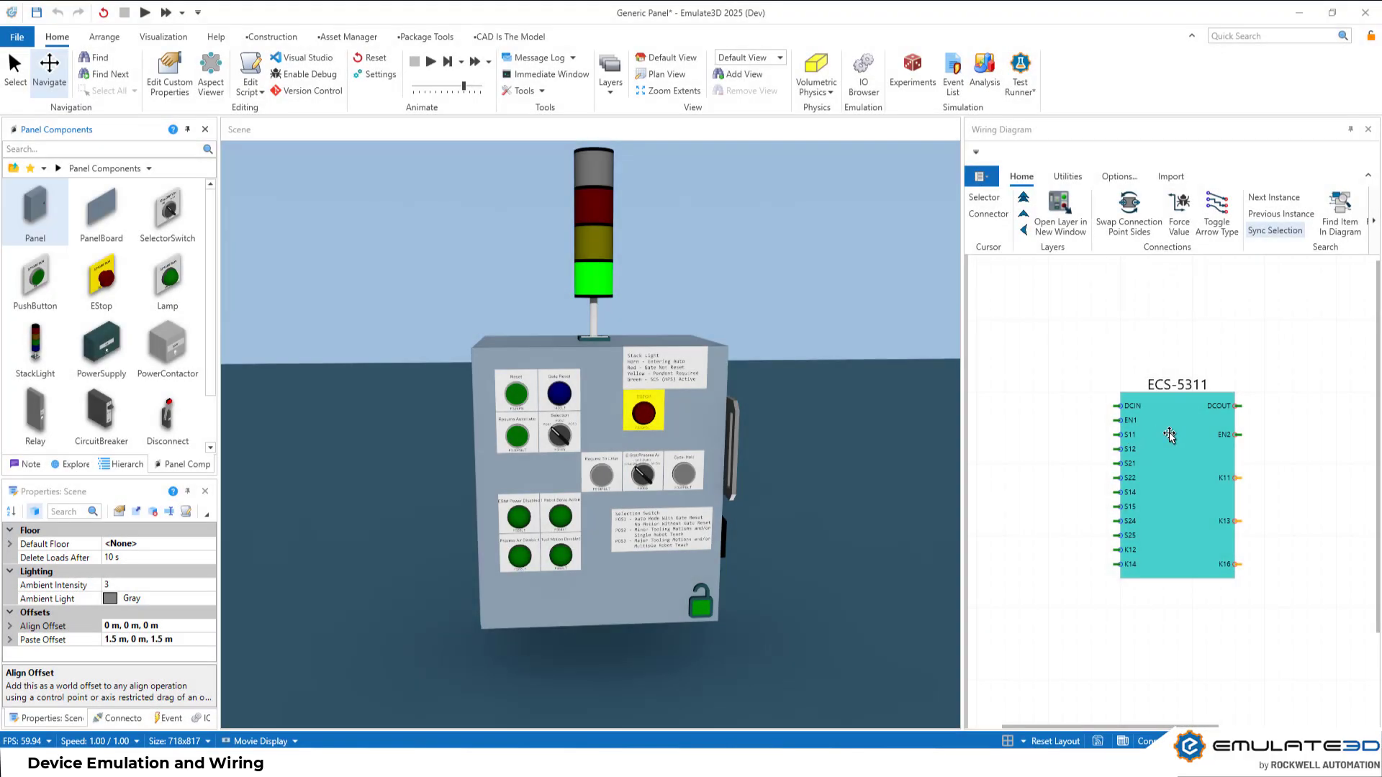
Inspect ECS-5311's internal wiring and the panel interior, then deselect the device
{"action": "left_click", "coordinate": [1169, 433]}
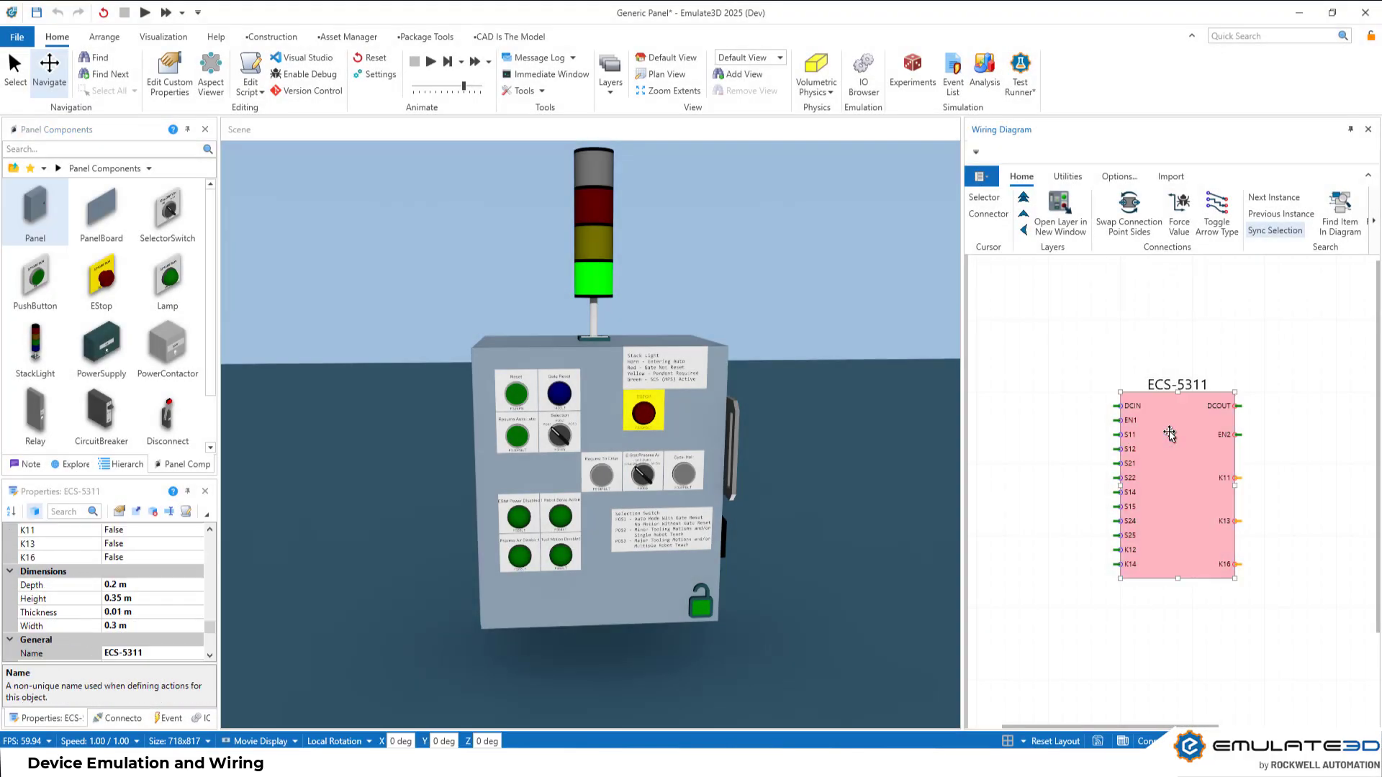
{"action": "left_click", "coordinate": [1059, 216]}
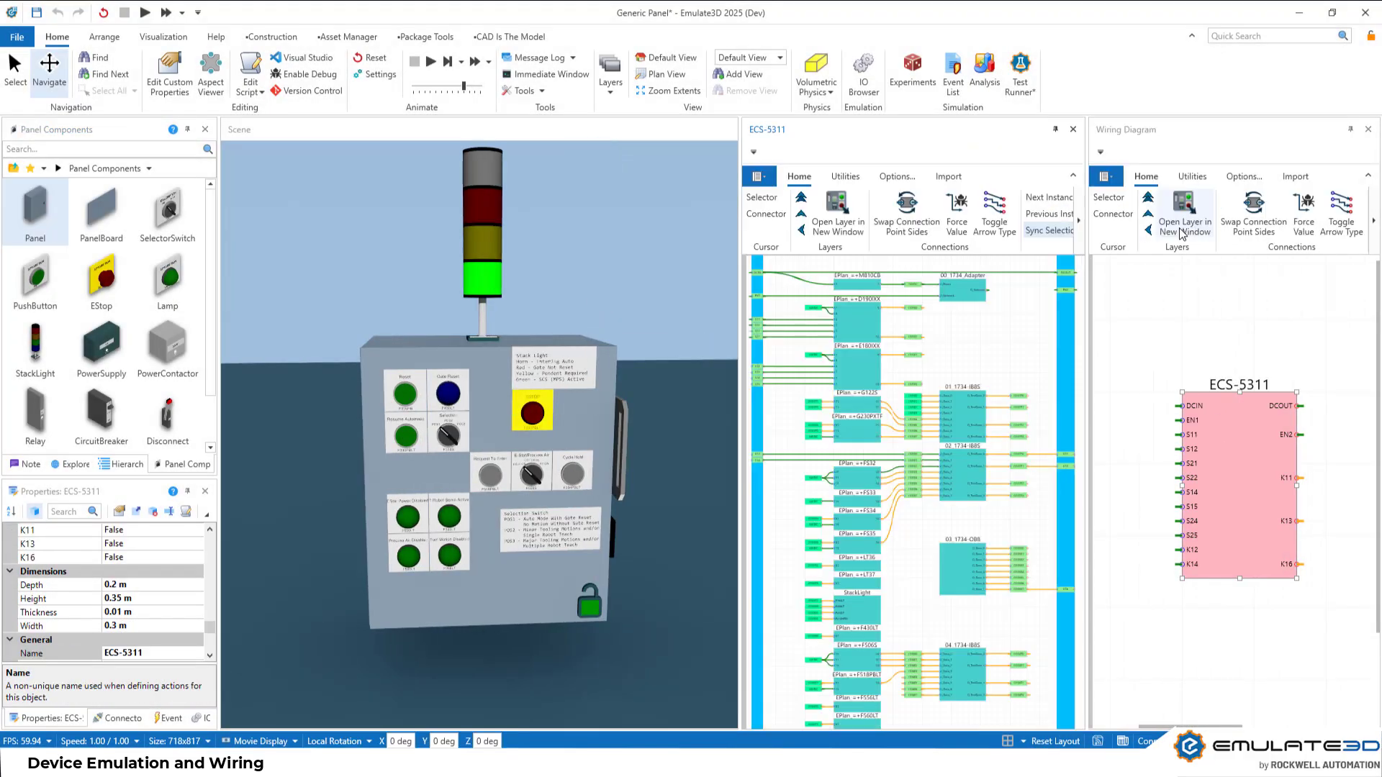
{"action": "left_click", "coordinate": [547, 581]}
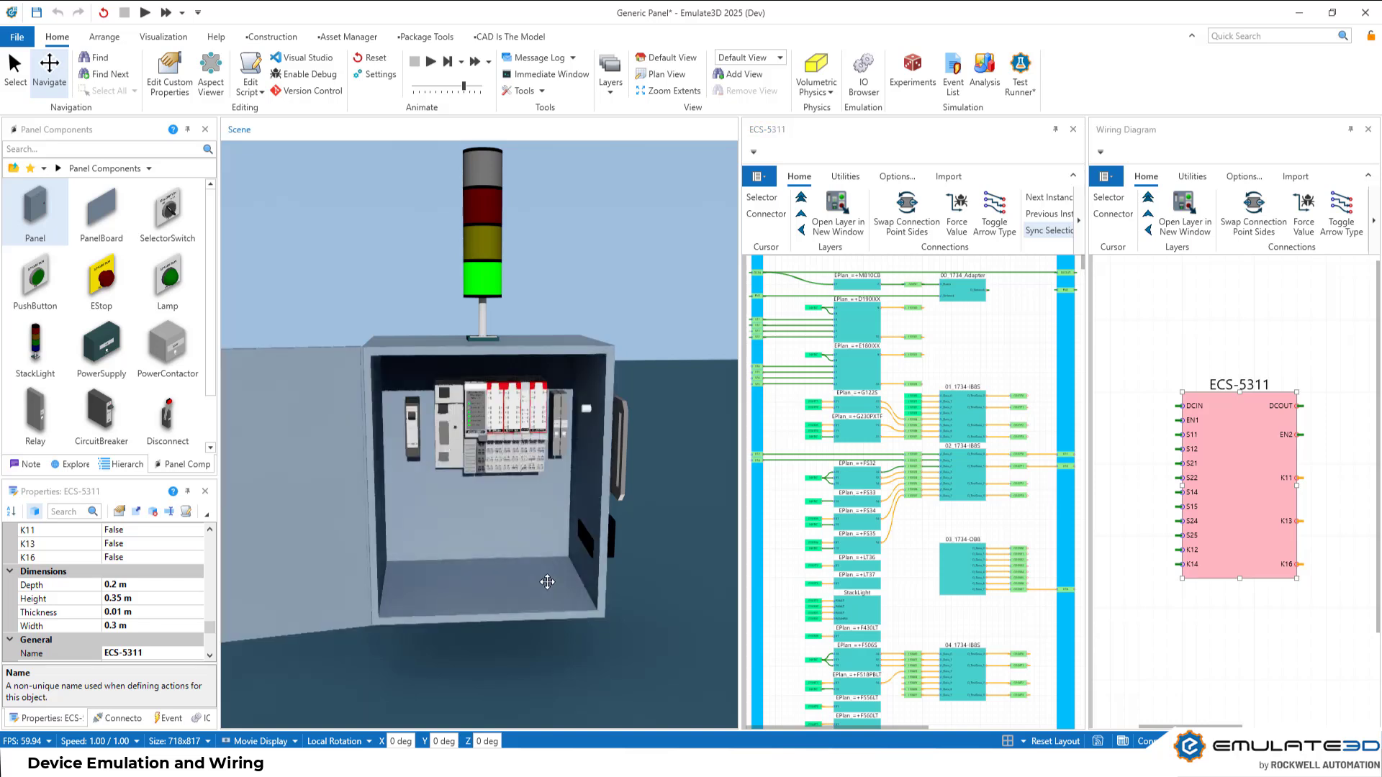
{"action": "left_click", "coordinate": [413, 420]}
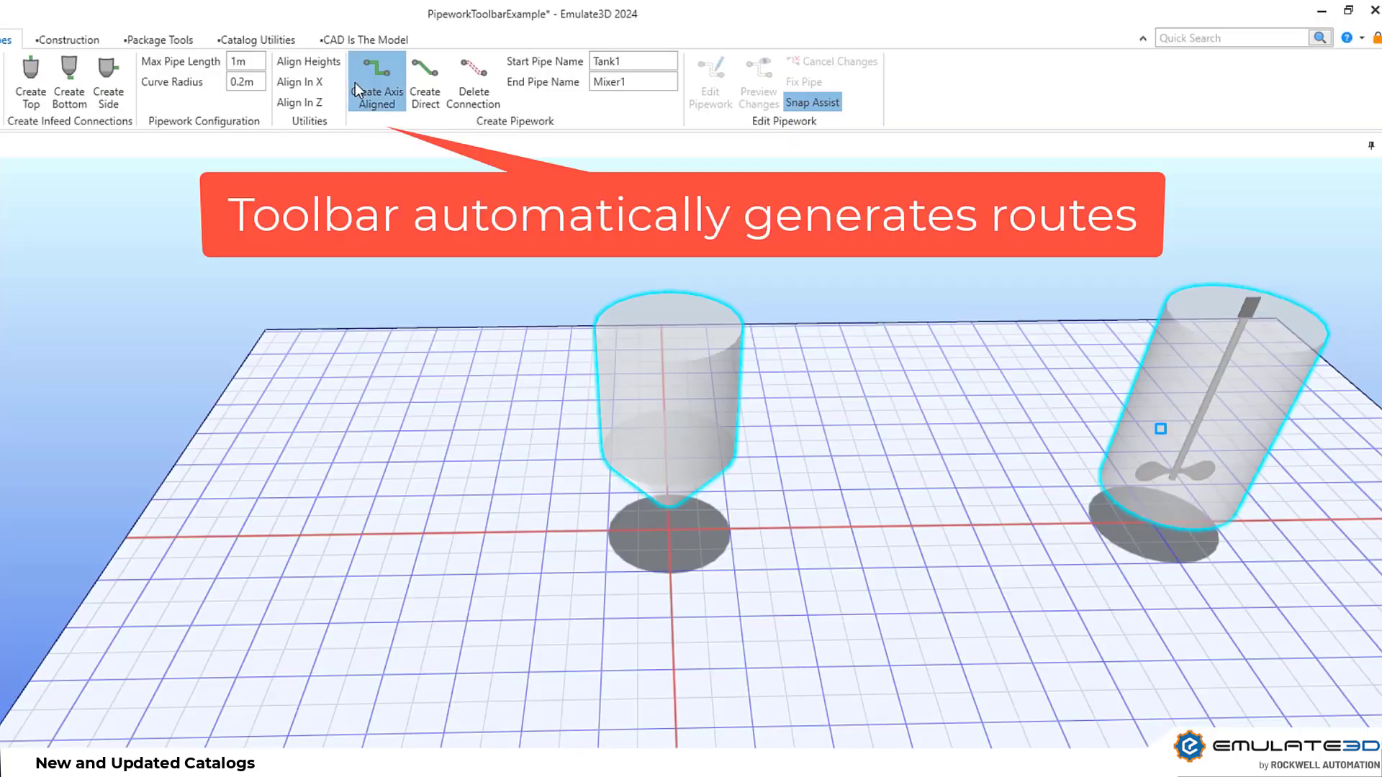
Create an axis-aligned pipe from Tank1 to Mixer1 and move its vertical riser beside the mixer
{"action": "left_click", "coordinate": [357, 84]}
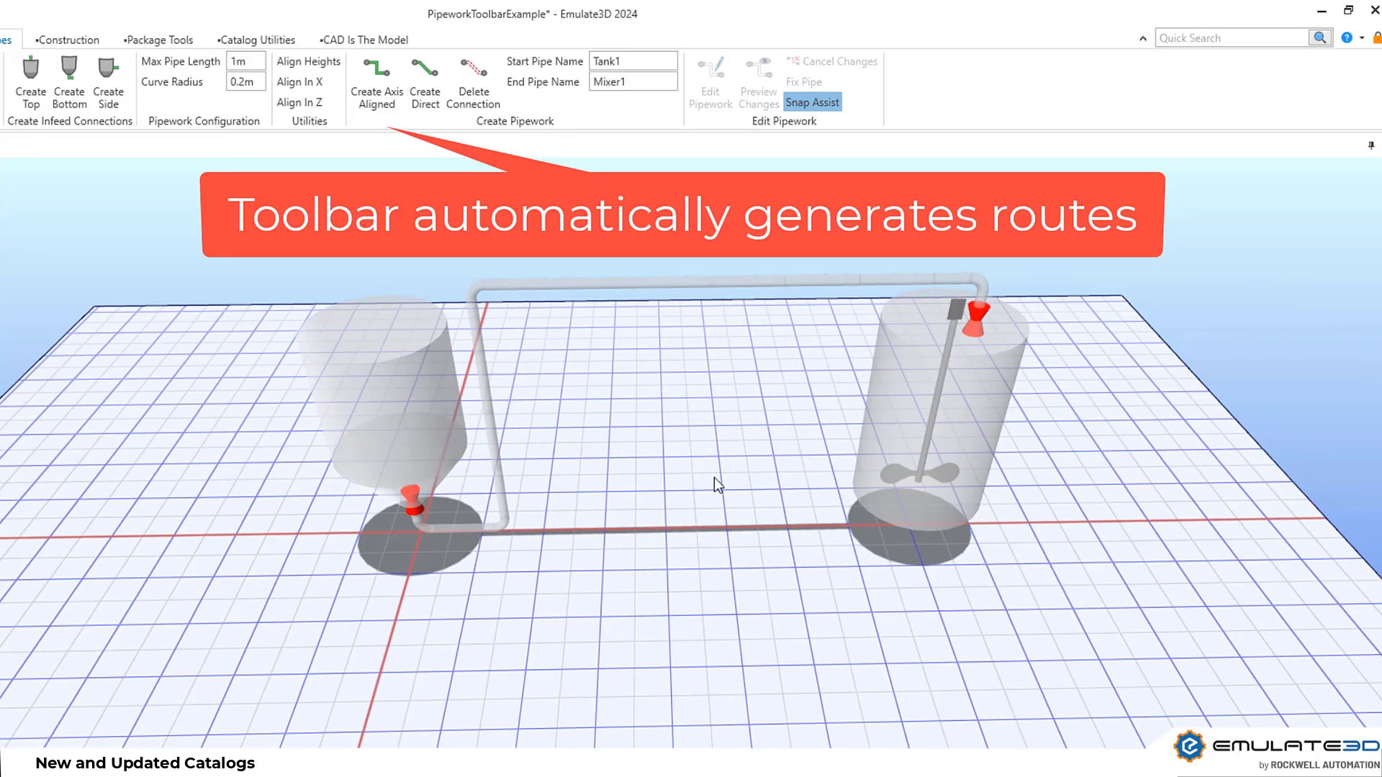
{"action": "left_click", "coordinate": [705, 101]}
{"action": "left_click", "coordinate": [495, 386]}
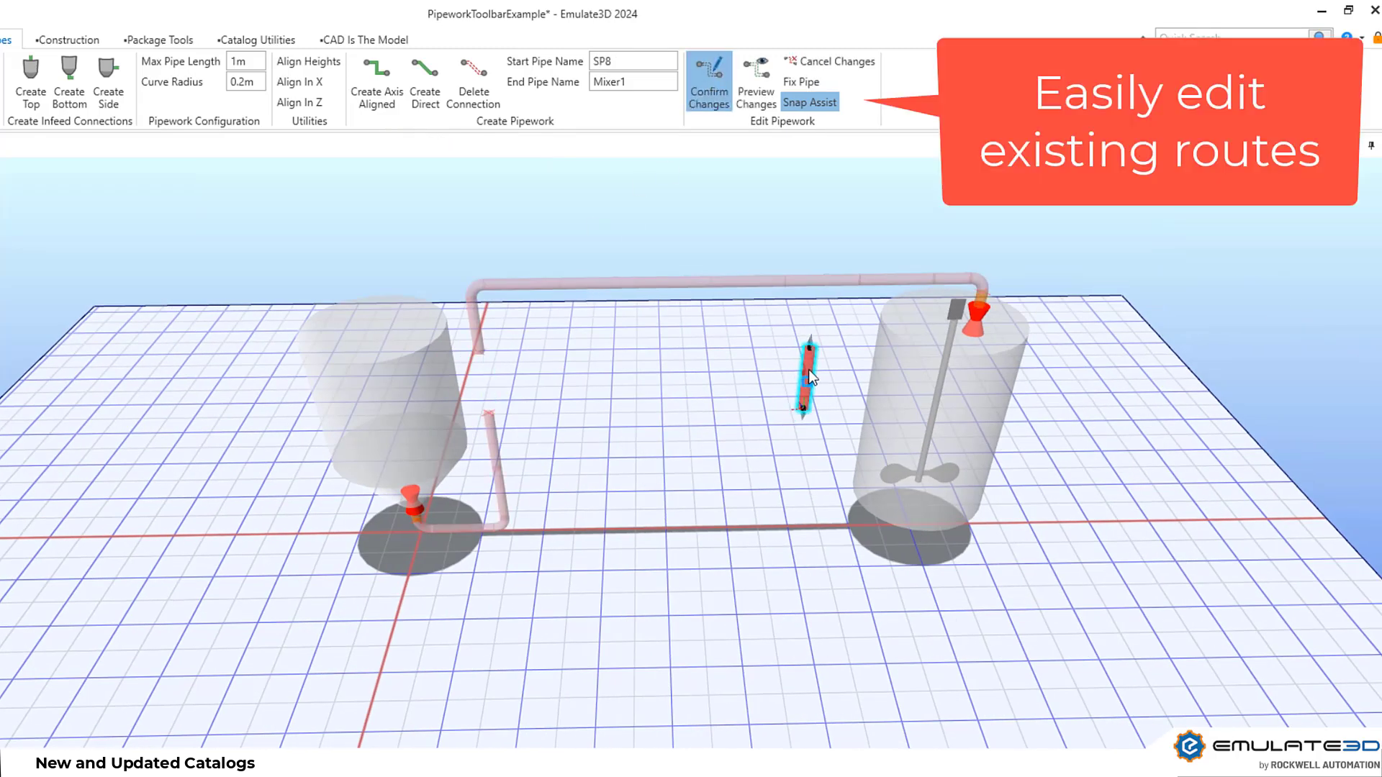
{"action": "left_click", "coordinate": [749, 84]}
{"action": "left_click", "coordinate": [718, 88]}
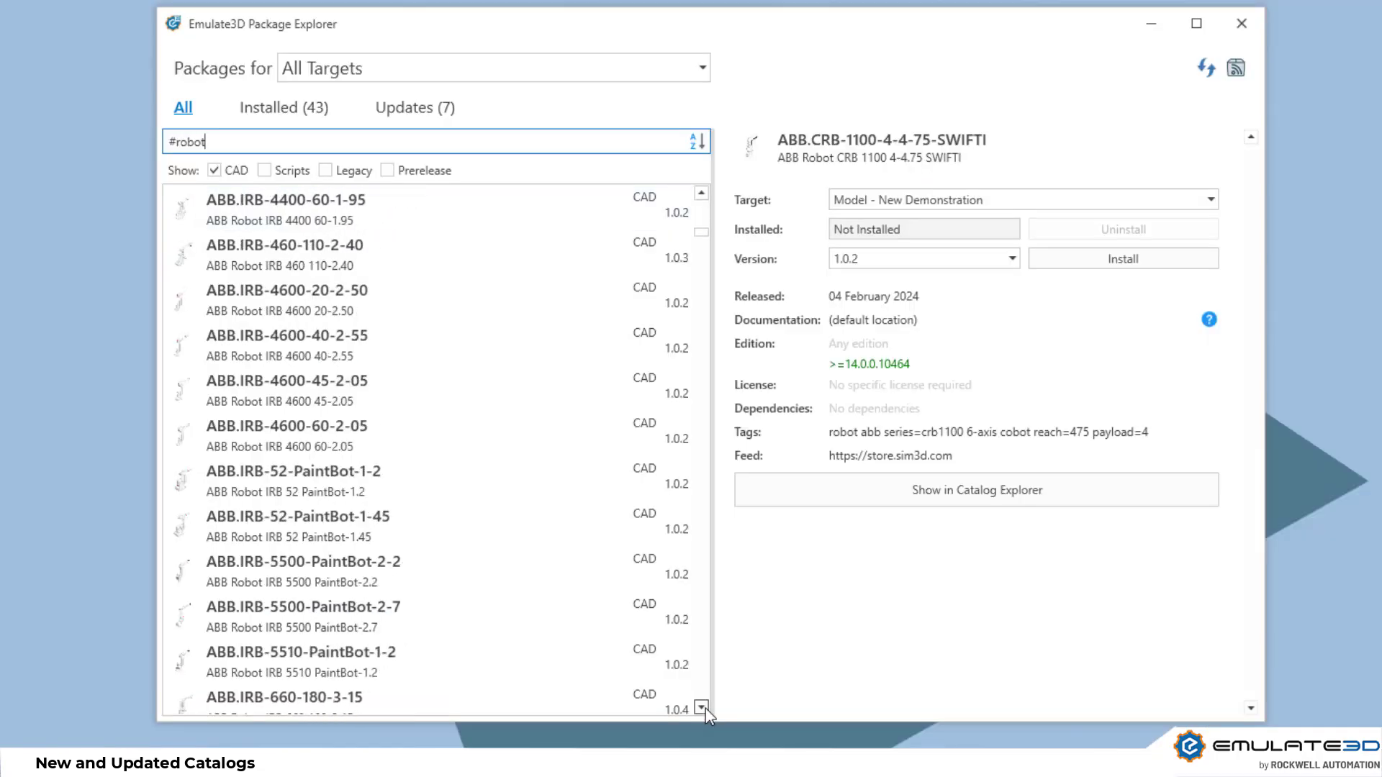
{"action": "scroll", "coordinate": [706, 708], "scroll_direction": "down", "scroll_amount": 12}
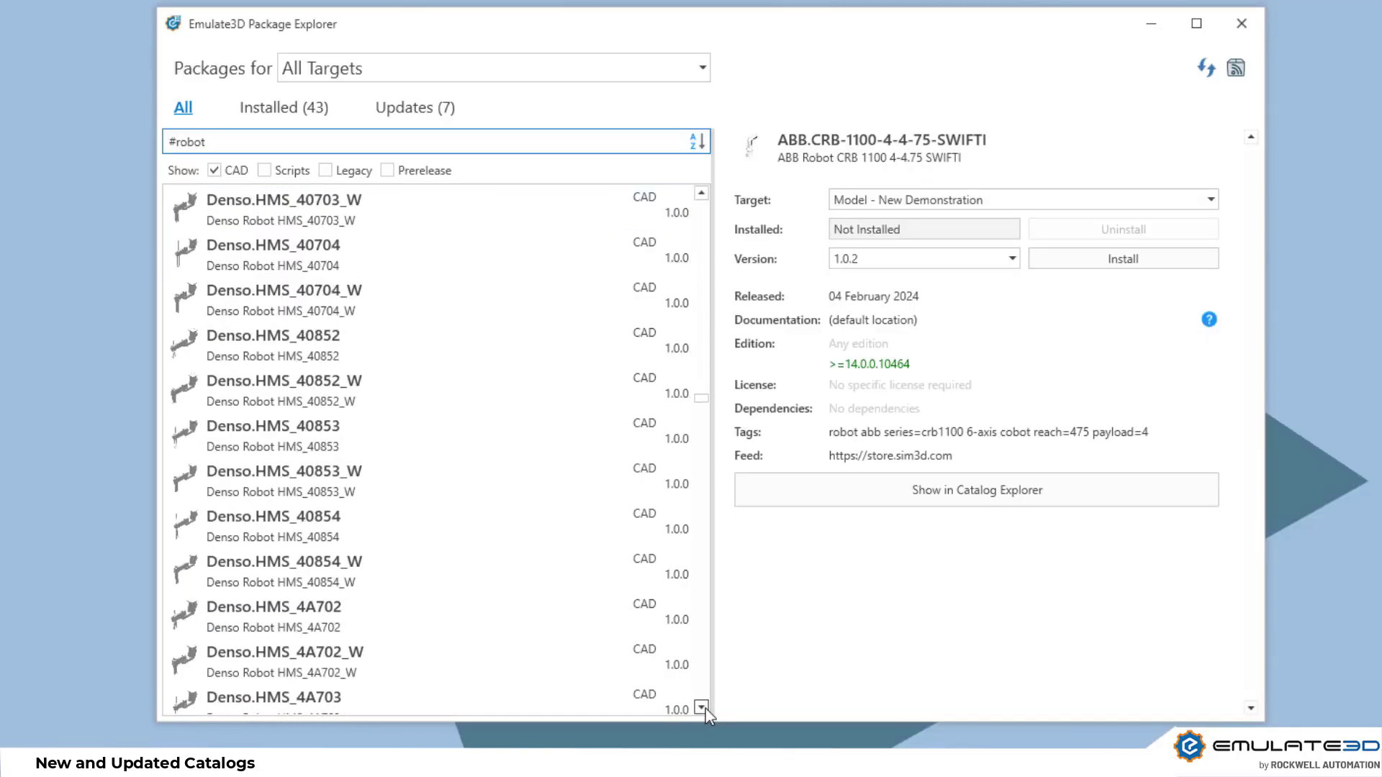
{"action": "scroll", "coordinate": [705, 708], "scroll_direction": "down", "scroll_amount": 15}
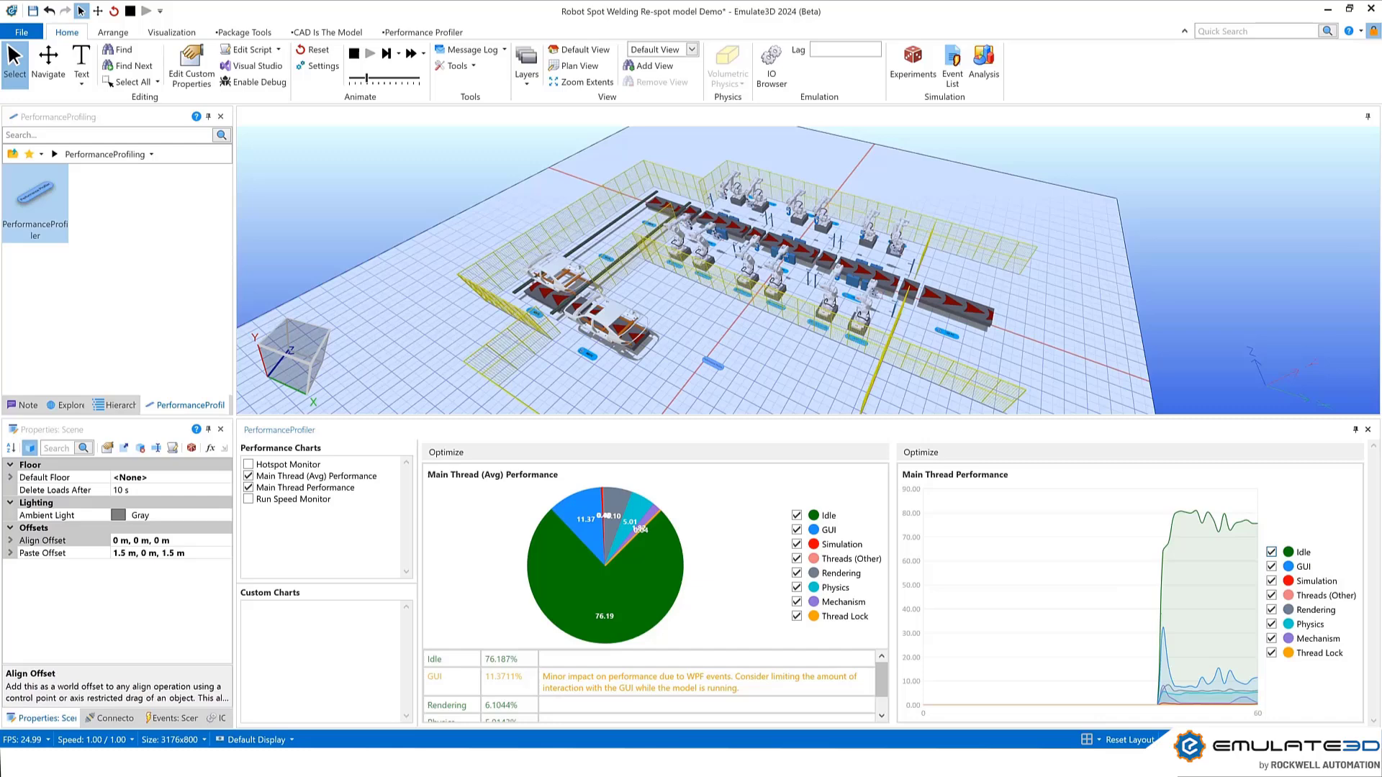
Run the spot-welding model at increased speed, then pause it
{"action": "key", "text": "F5"}
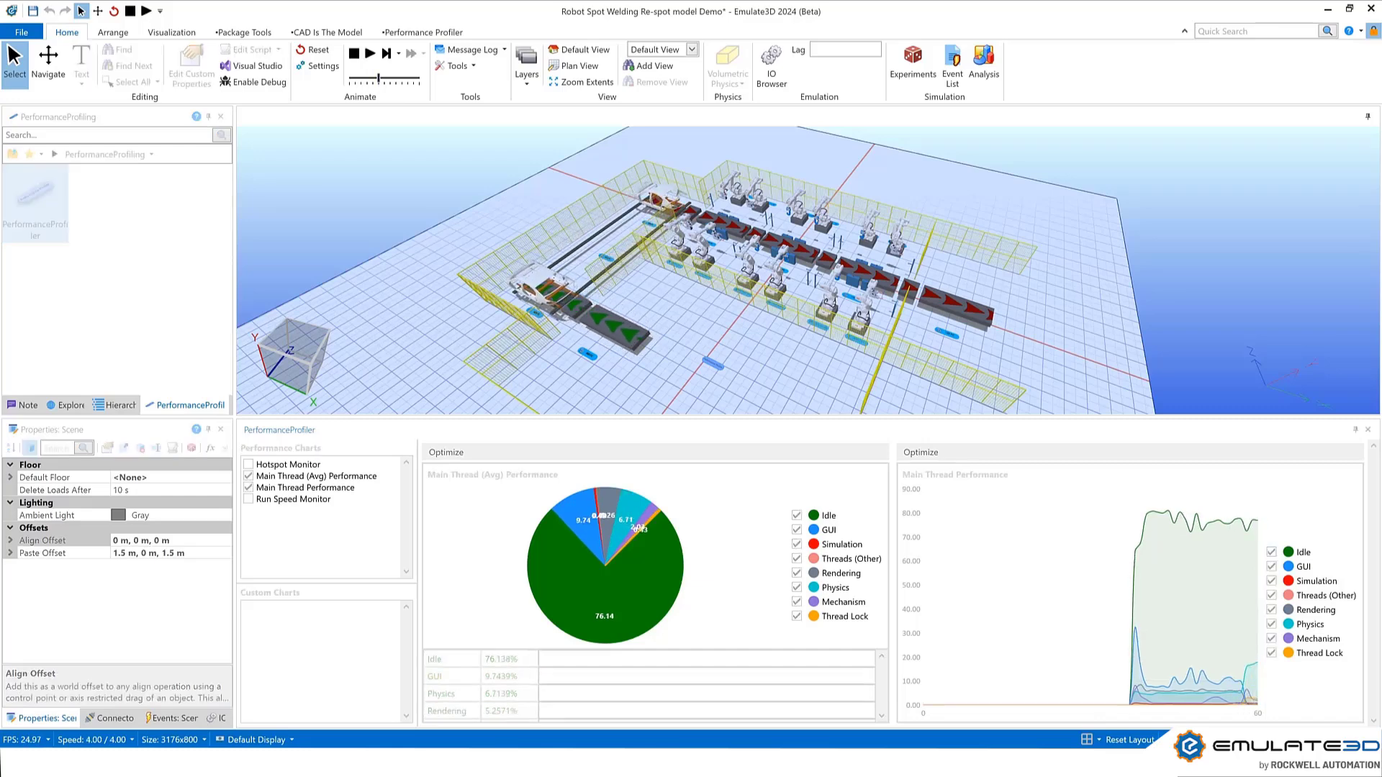
{"action": "key", "text": "plus"}
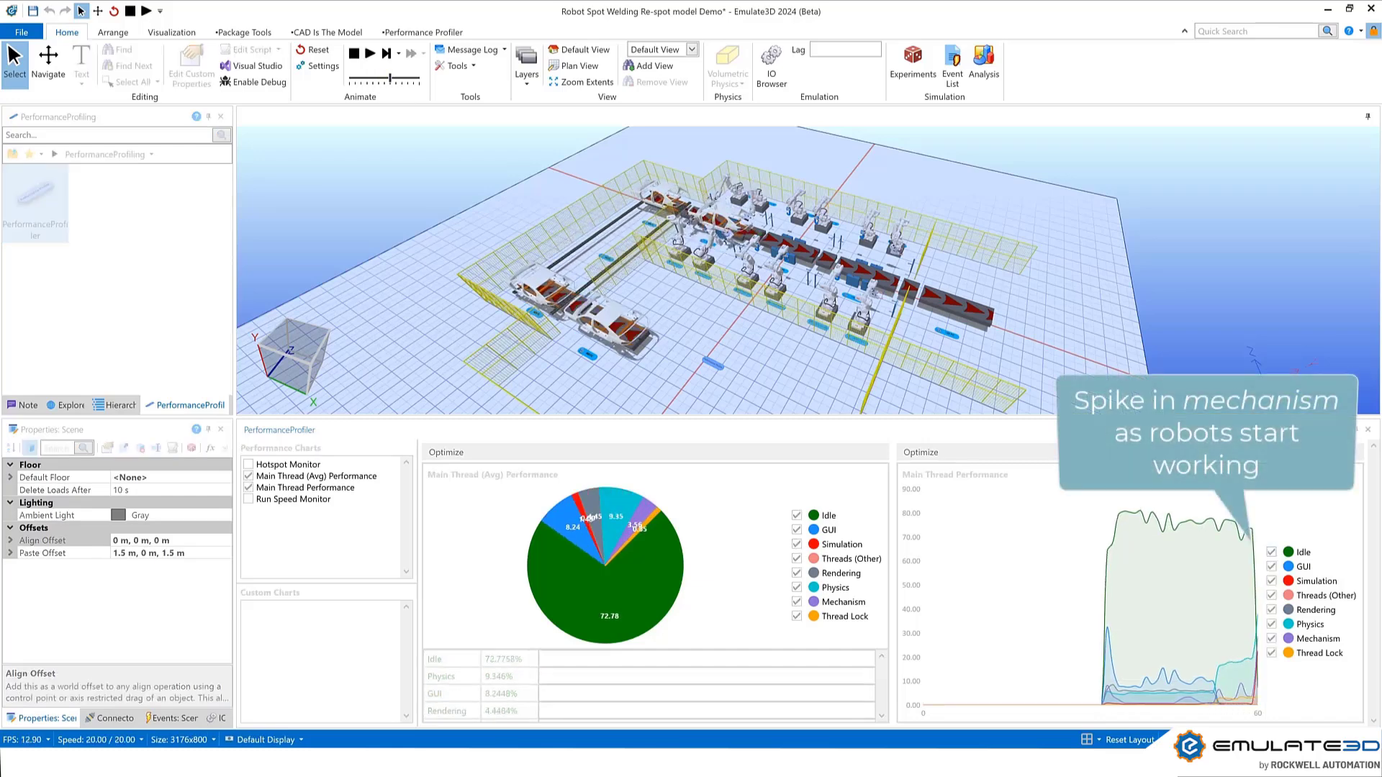
{"action": "key", "text": "F5"}
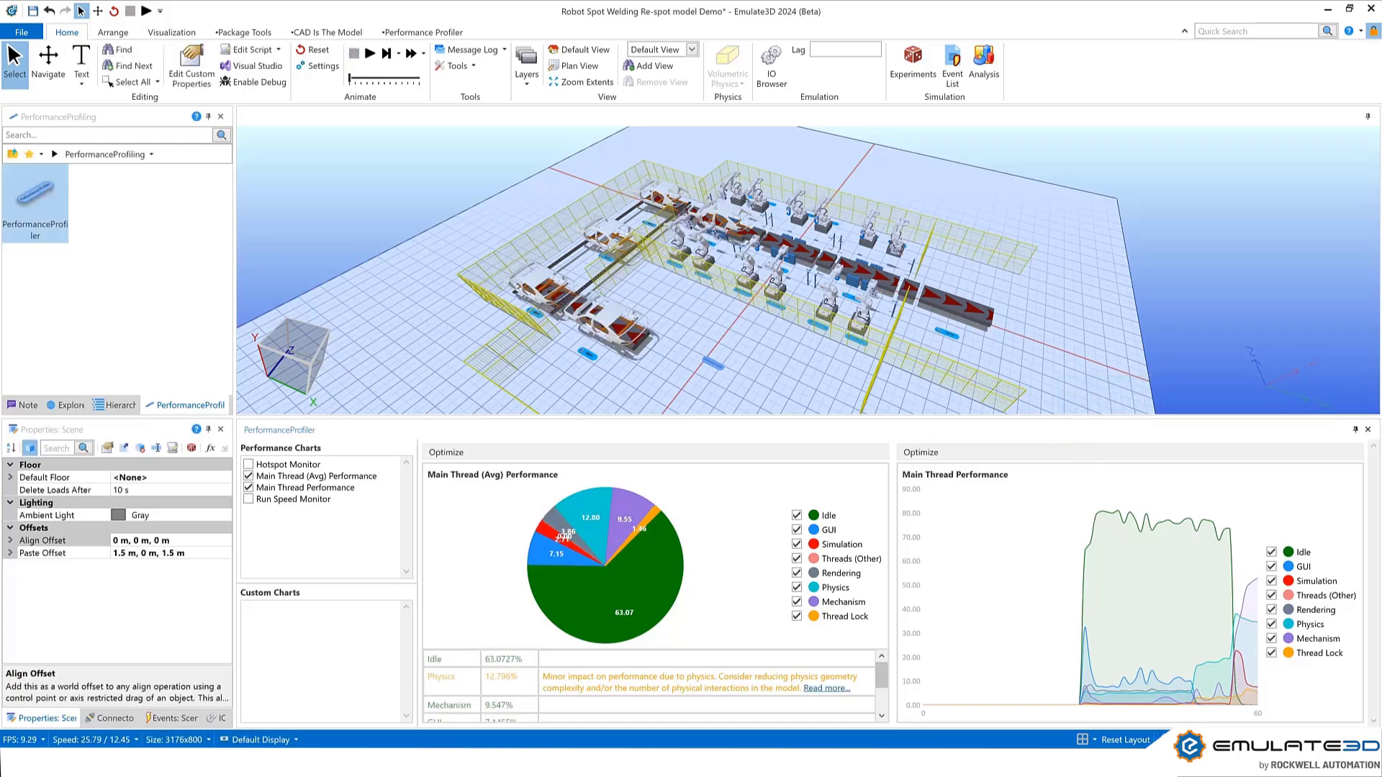
Toggle Idle in the Main Thread Performance chart and generate optimization advice
{"action": "left_click", "coordinate": [1270, 552]}
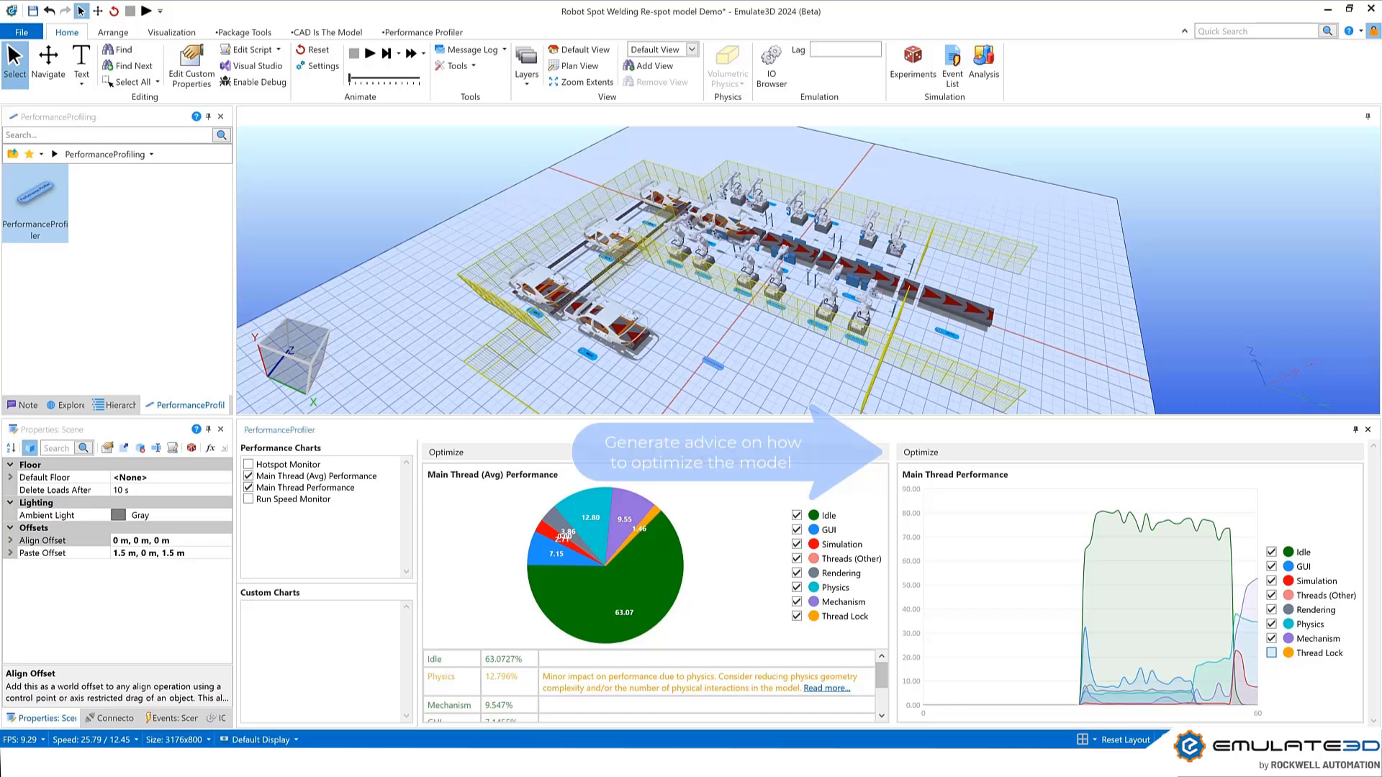
{"action": "left_click", "coordinate": [920, 452]}
{"action": "left_click", "coordinate": [935, 468]}
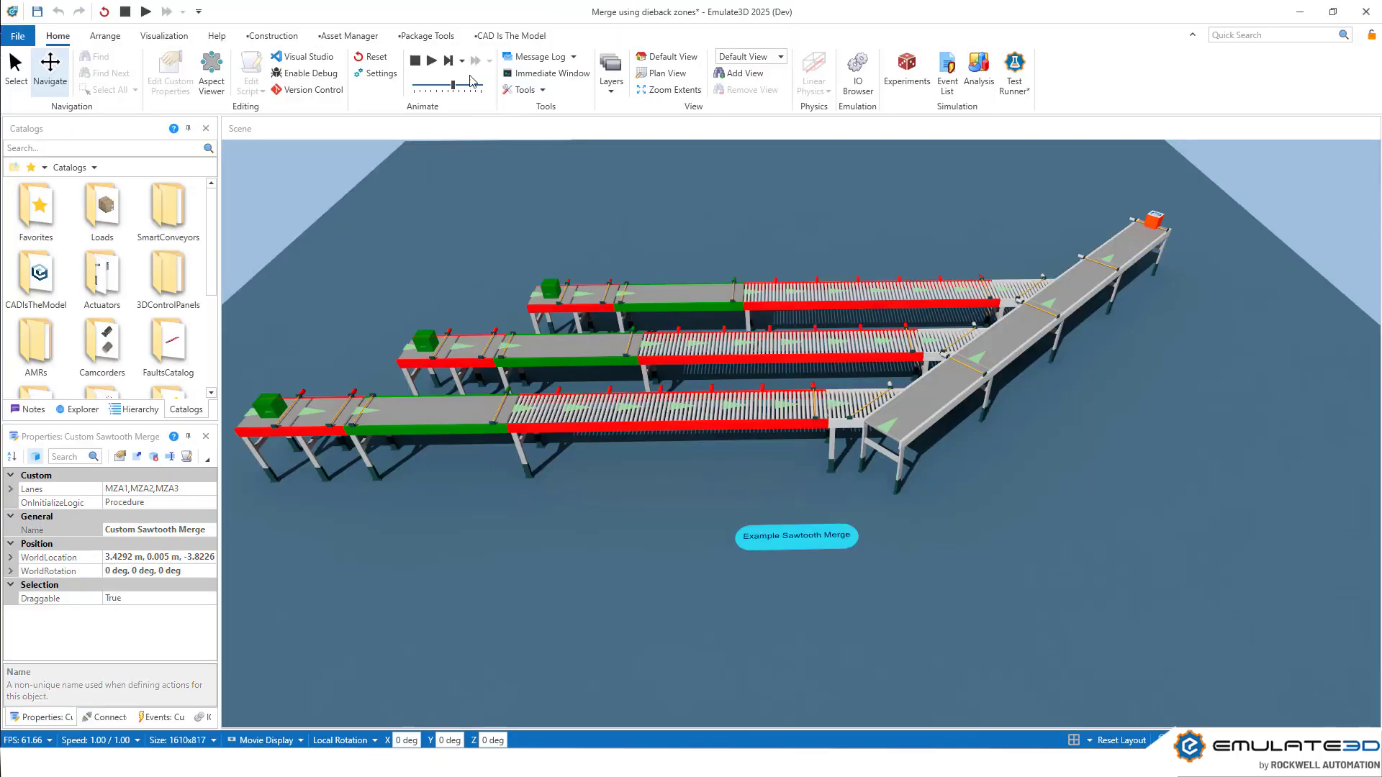
Open the Message Log and jump from the exception row to the OnInitializeLogic script
{"action": "left_click", "coordinate": [1125, 726]}
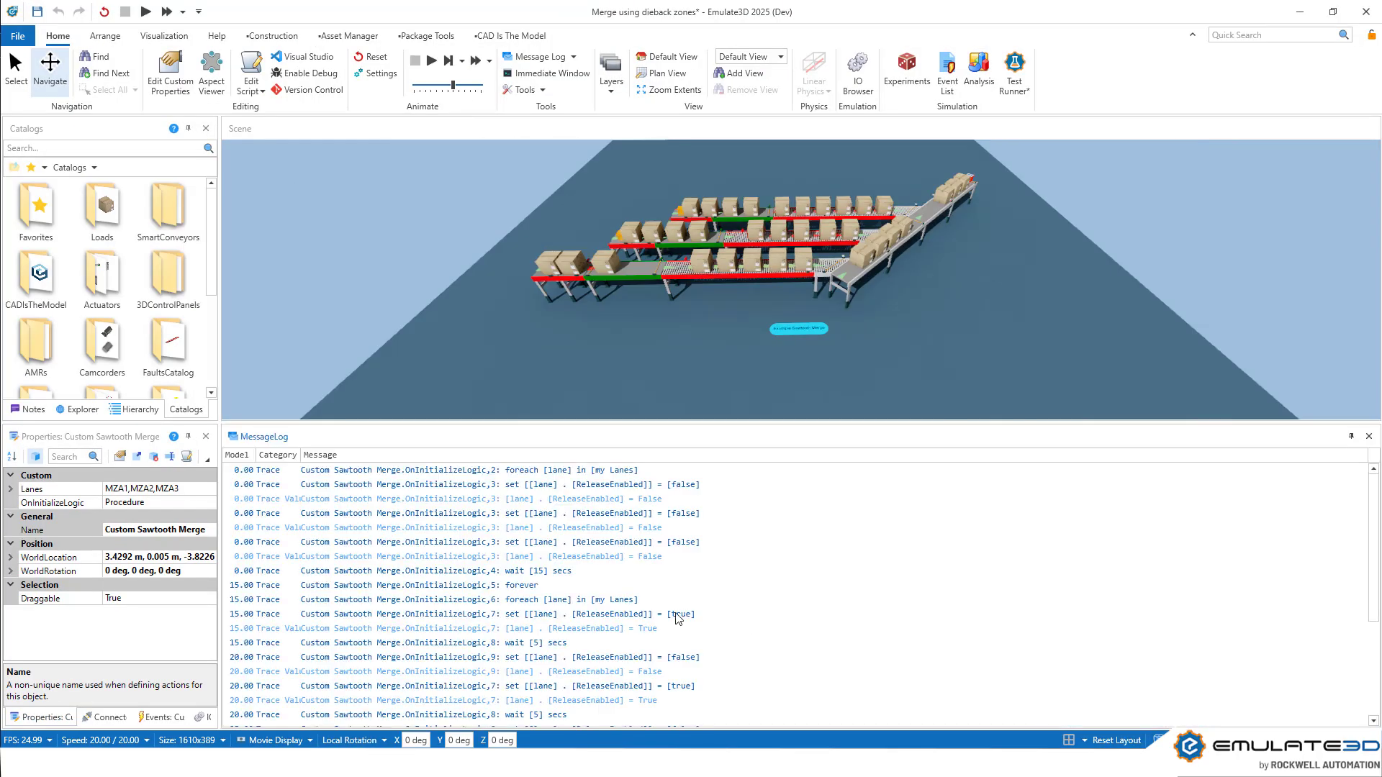
{"action": "double_click", "coordinate": [667, 707]}
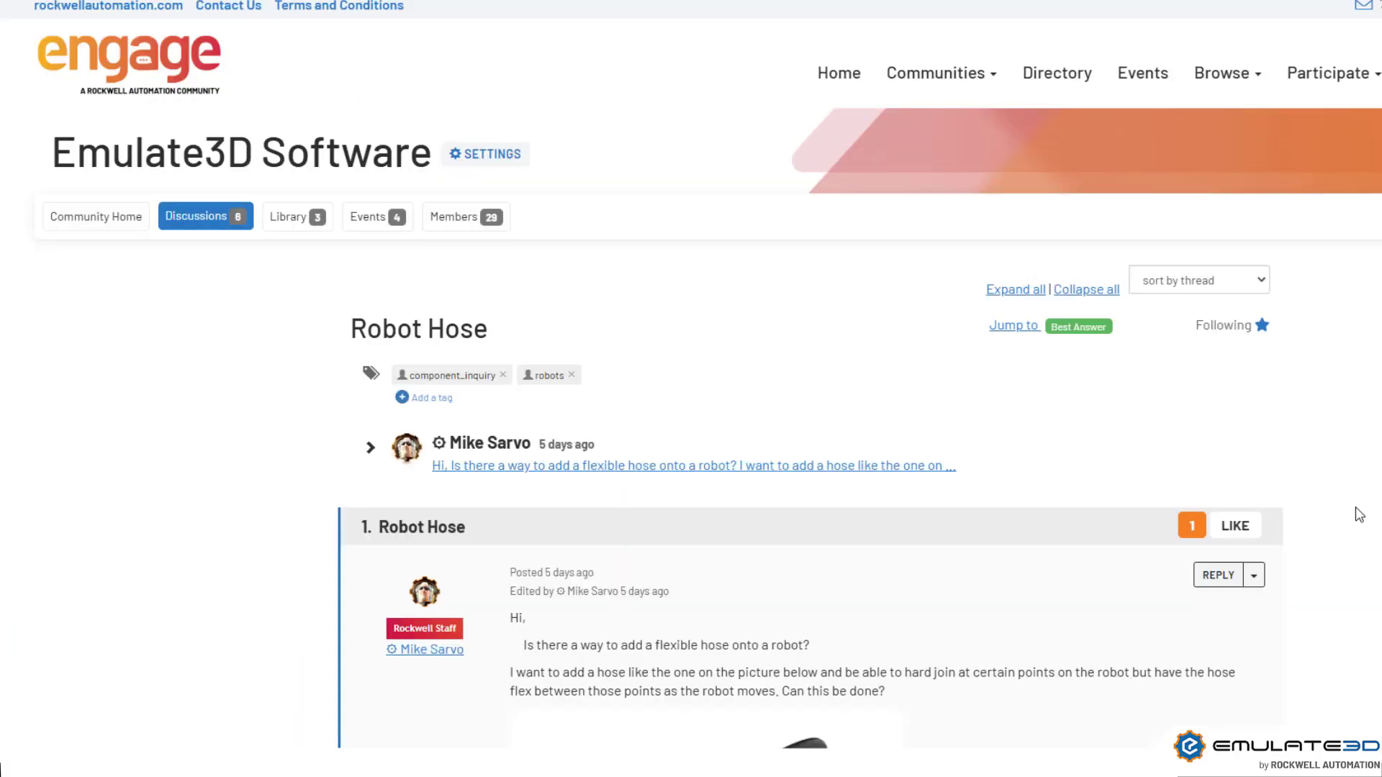
{"action": "scroll", "coordinate": [1355, 507], "scroll_direction": "down", "scroll_amount": 12}
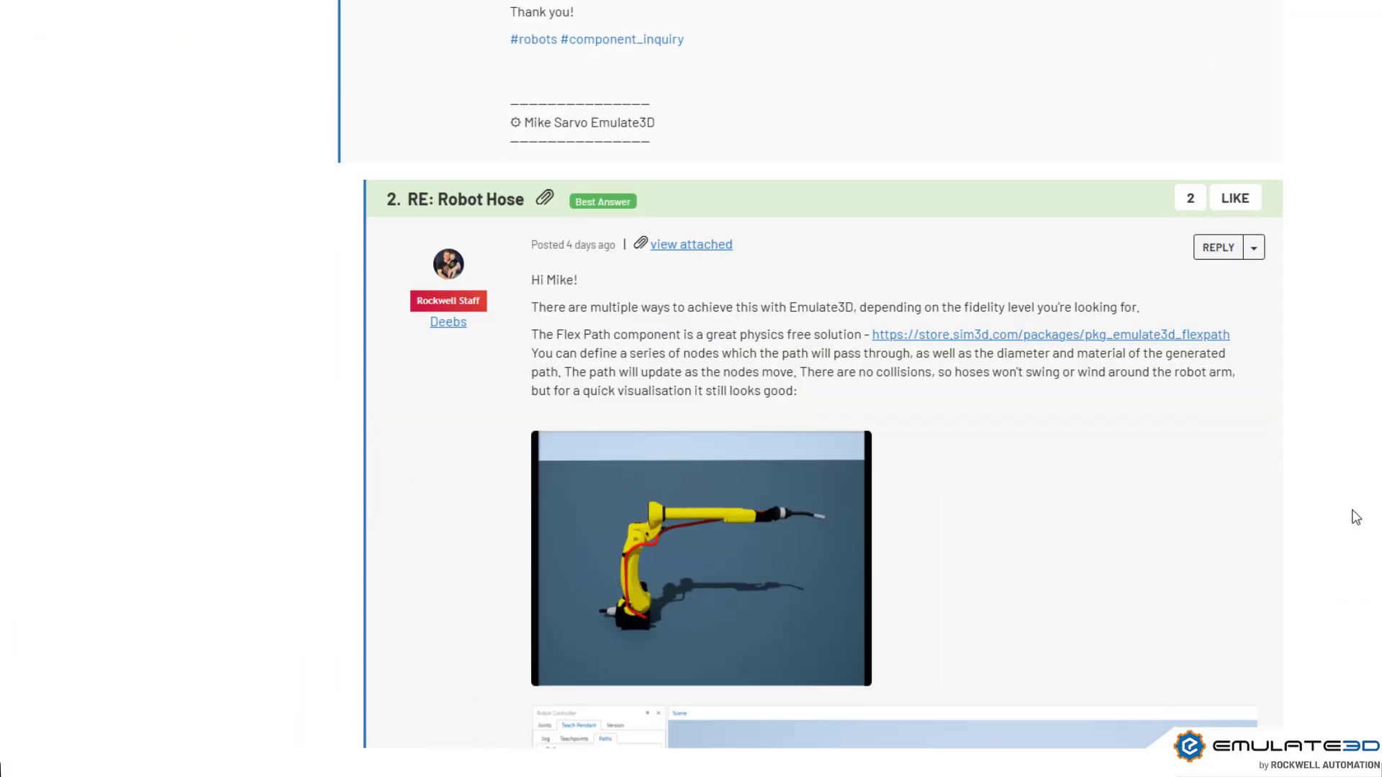
{"action": "scroll", "coordinate": [1355, 516], "scroll_direction": "down", "scroll_amount": 20}
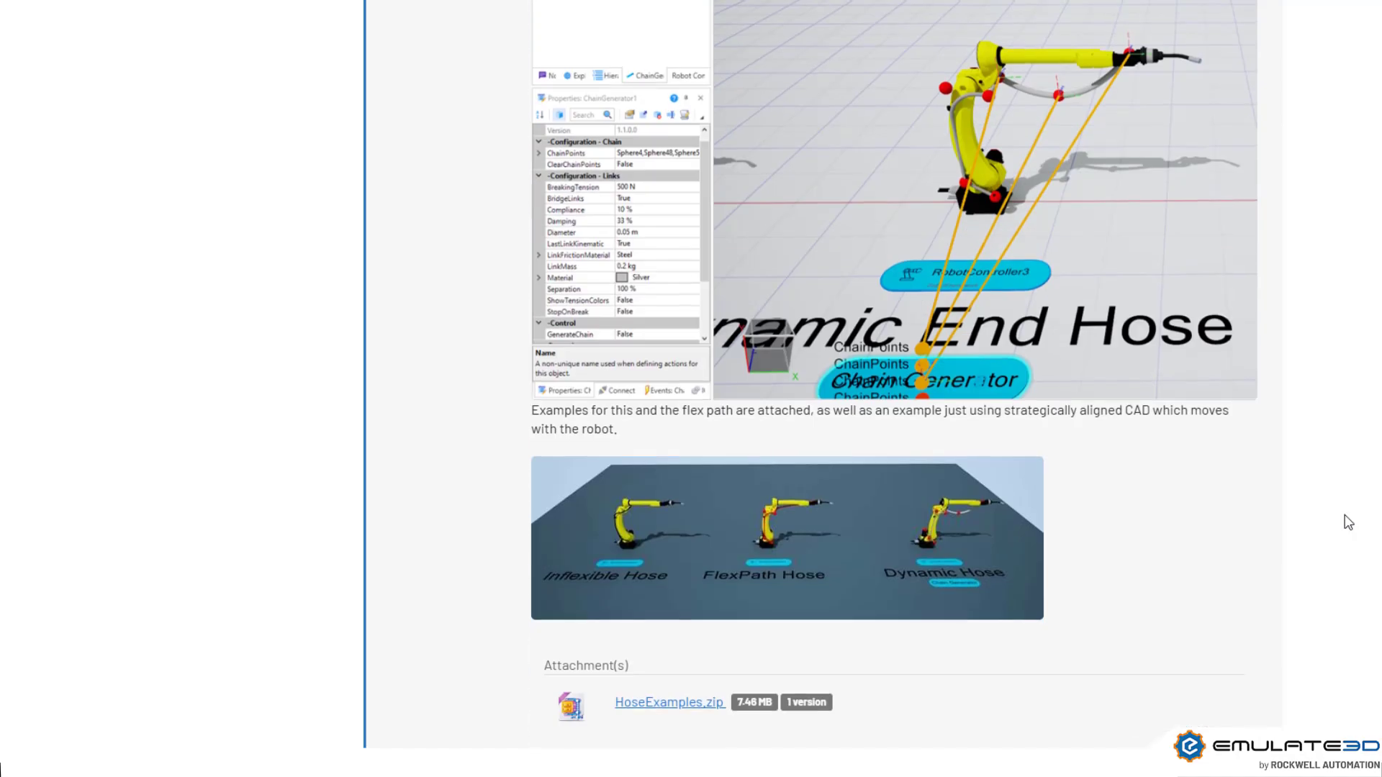
{"action": "scroll", "coordinate": [1348, 521], "scroll_direction": "down", "scroll_amount": 12}
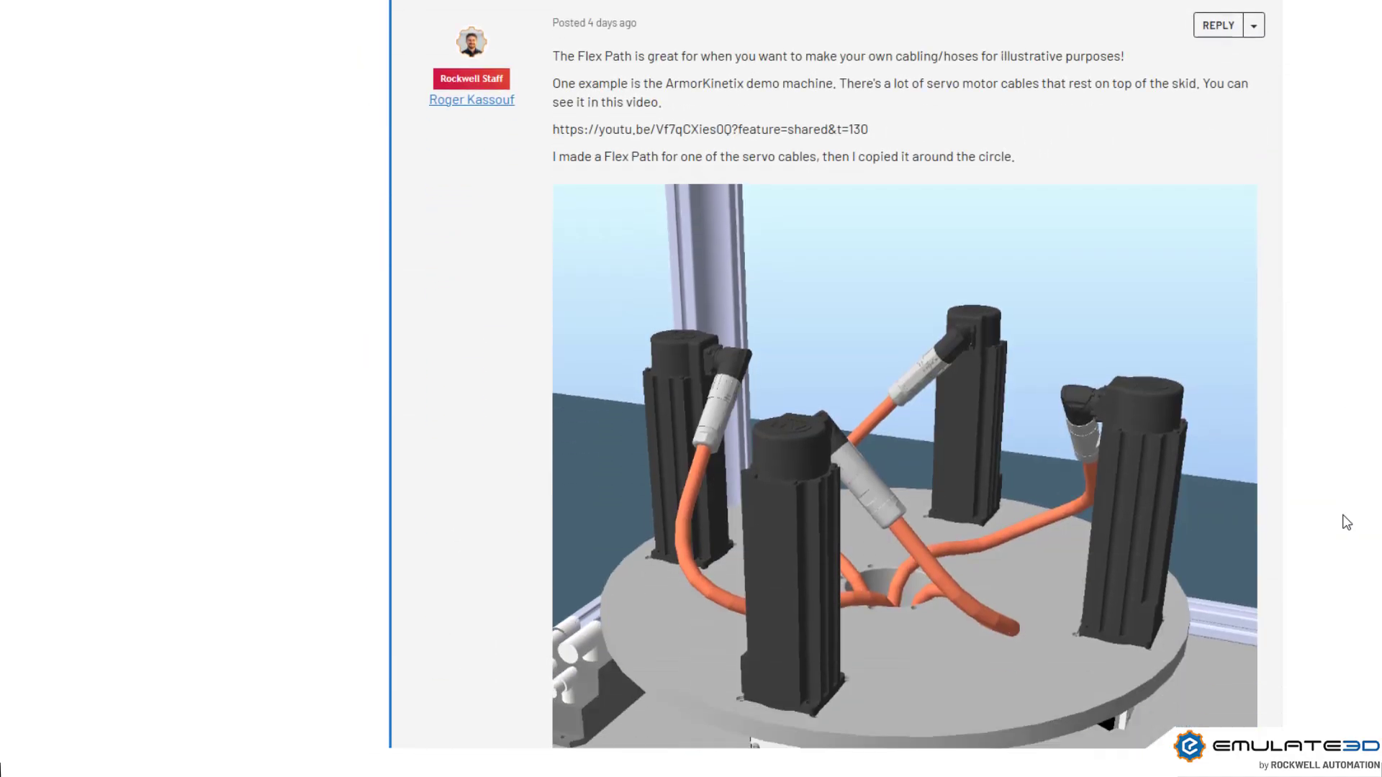
{"action": "scroll", "coordinate": [1346, 520], "scroll_direction": "down", "scroll_amount": 5}
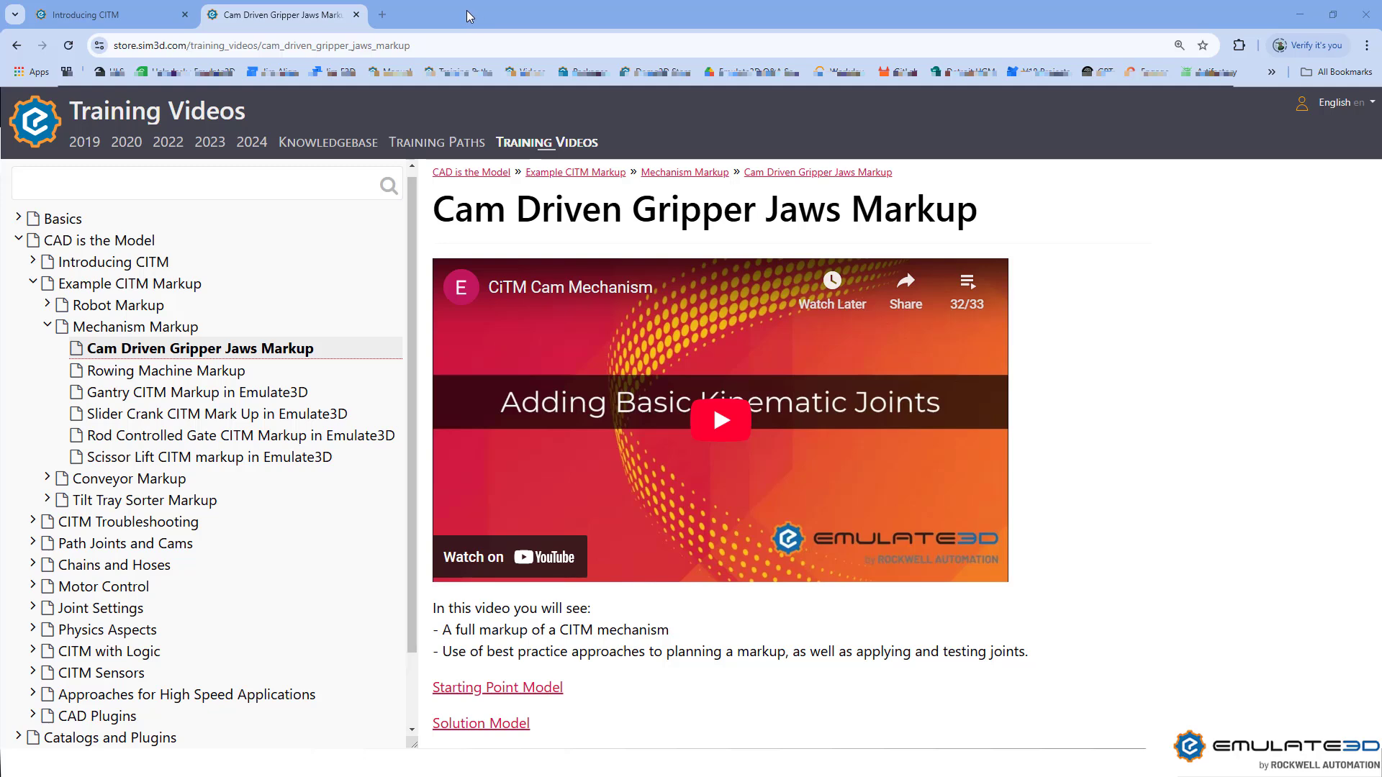
Switch to the Introducing CITM tutorials page listing revolute and prismatic joint tutorials
{"action": "left_click", "coordinate": [116, 21]}
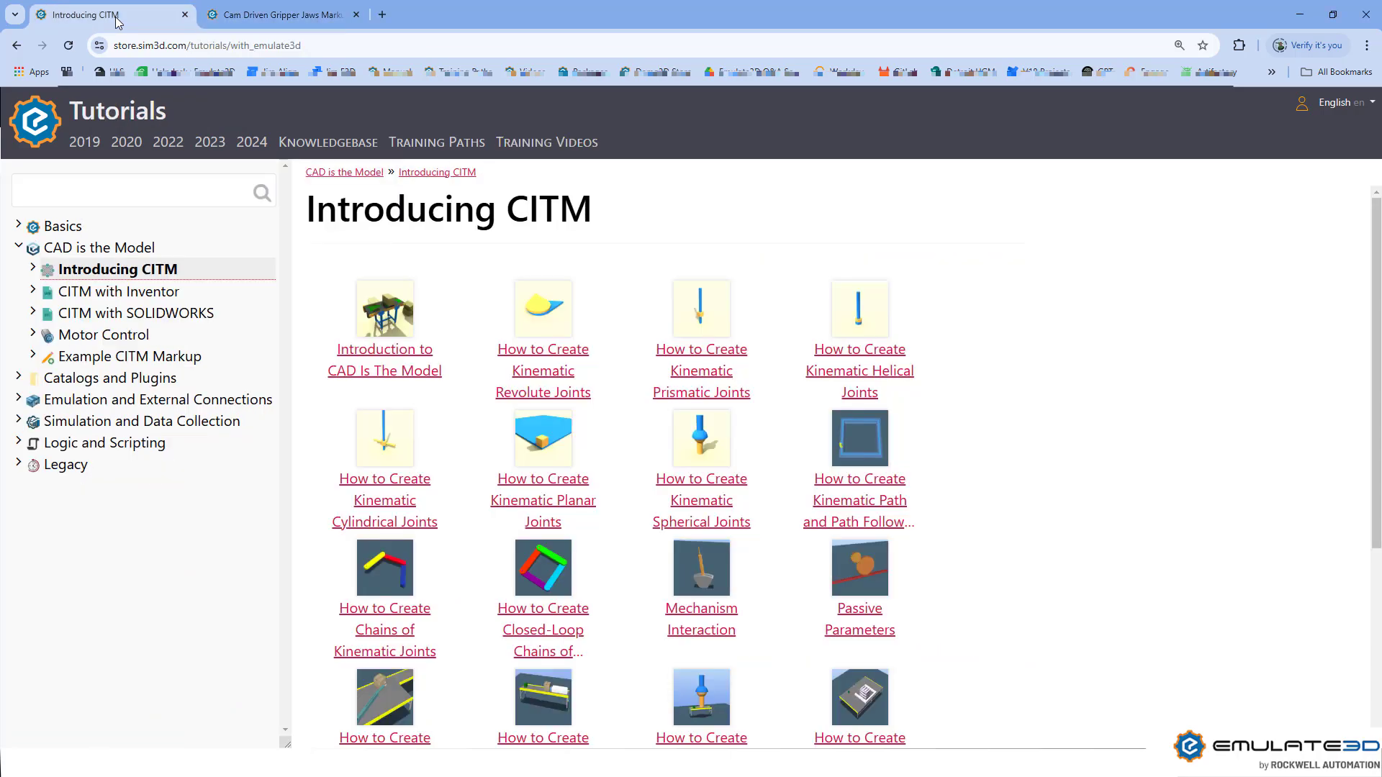